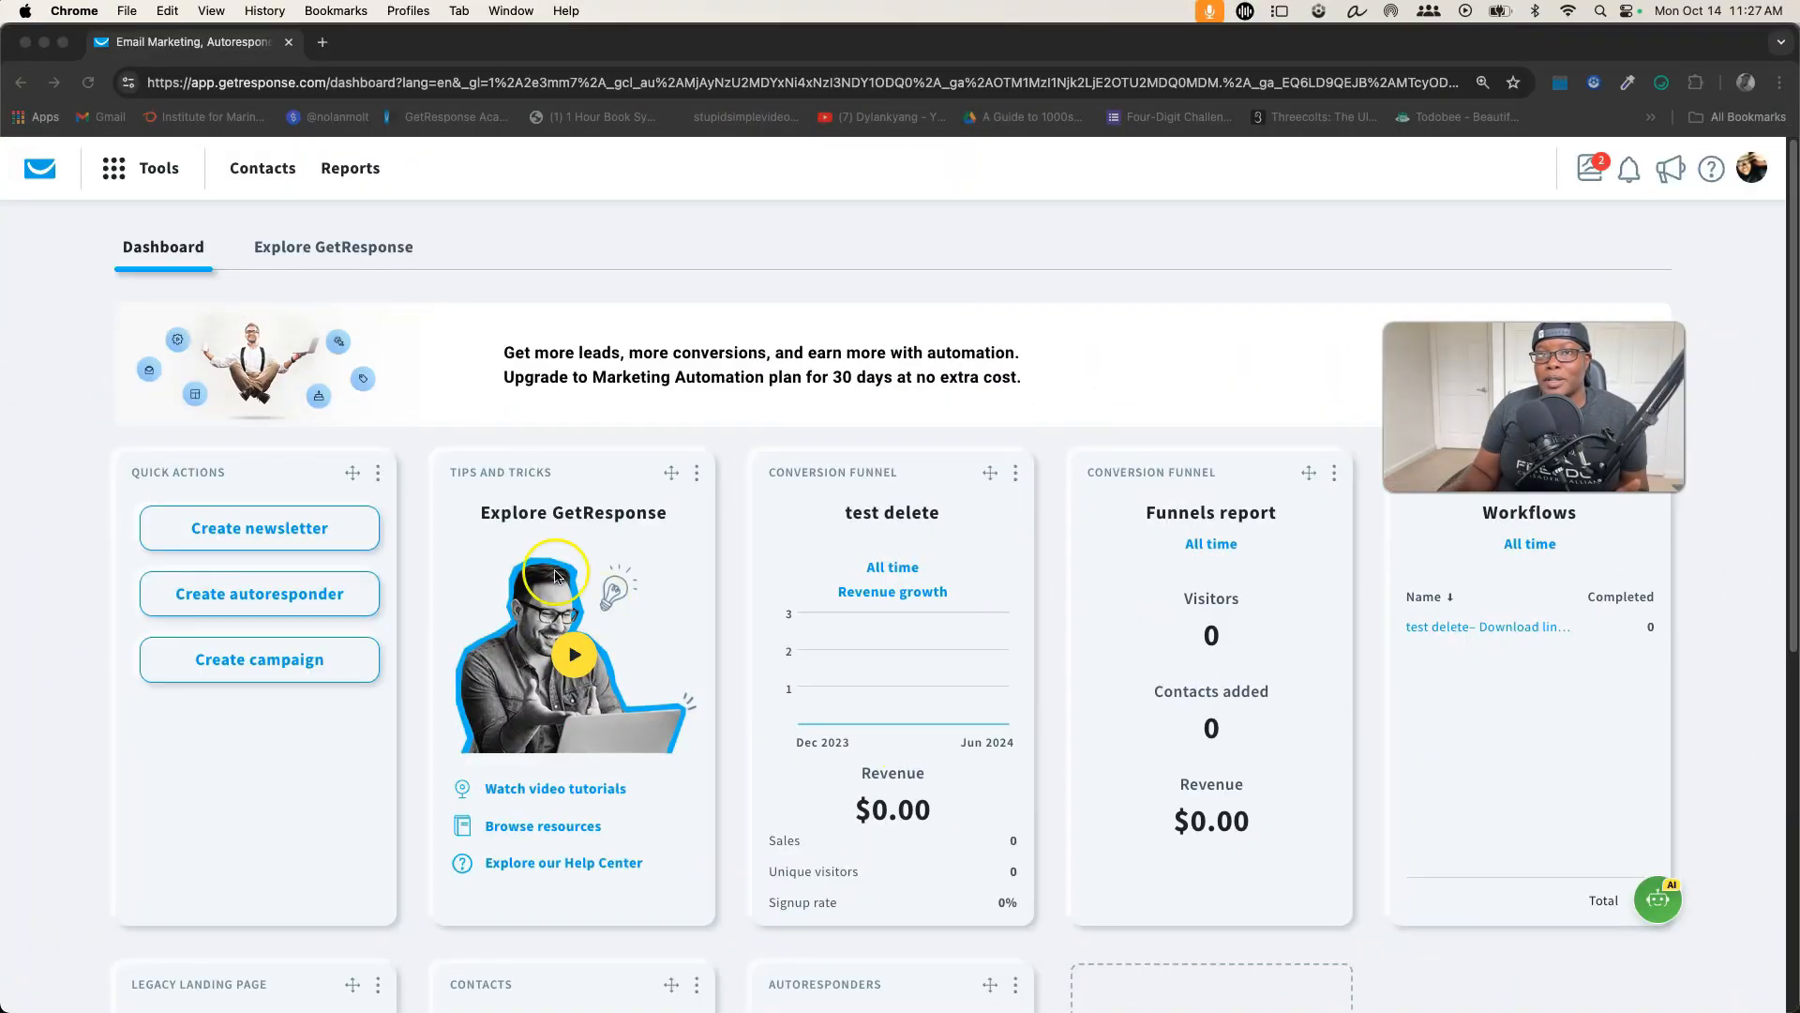
Open the page for managing autoresponders
click(114, 172)
click(115, 172)
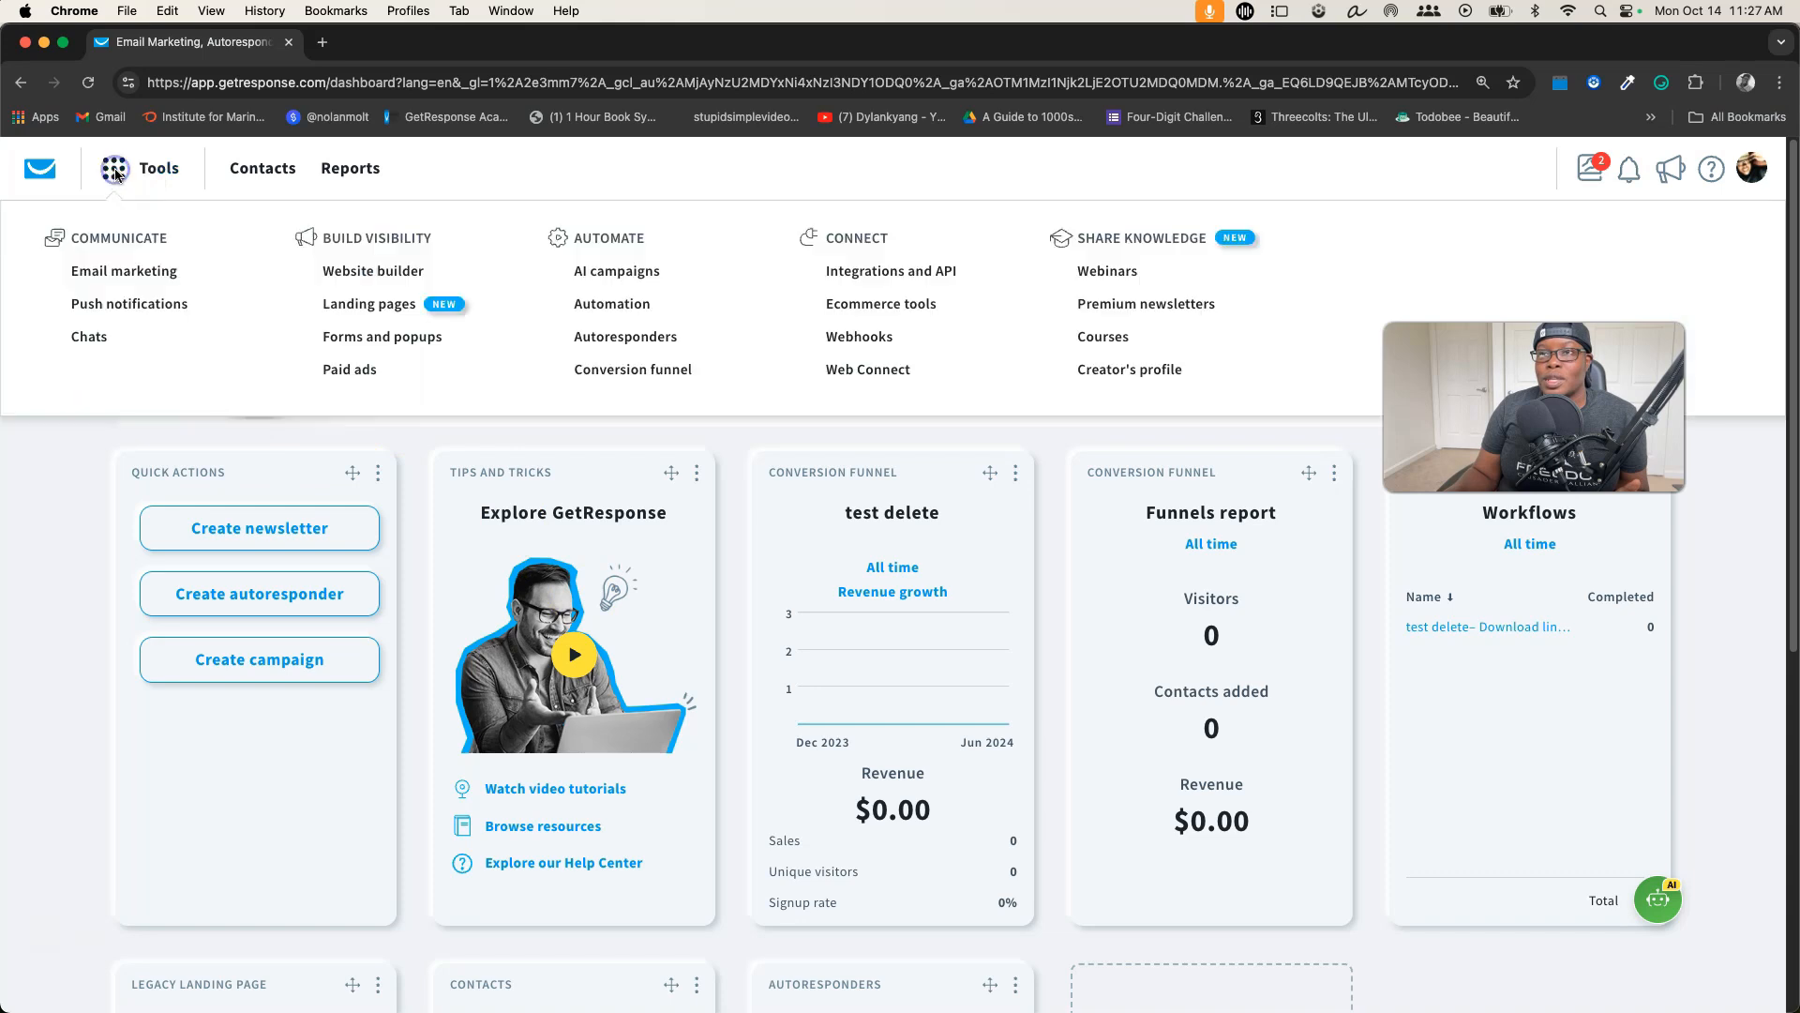
click(622, 344)
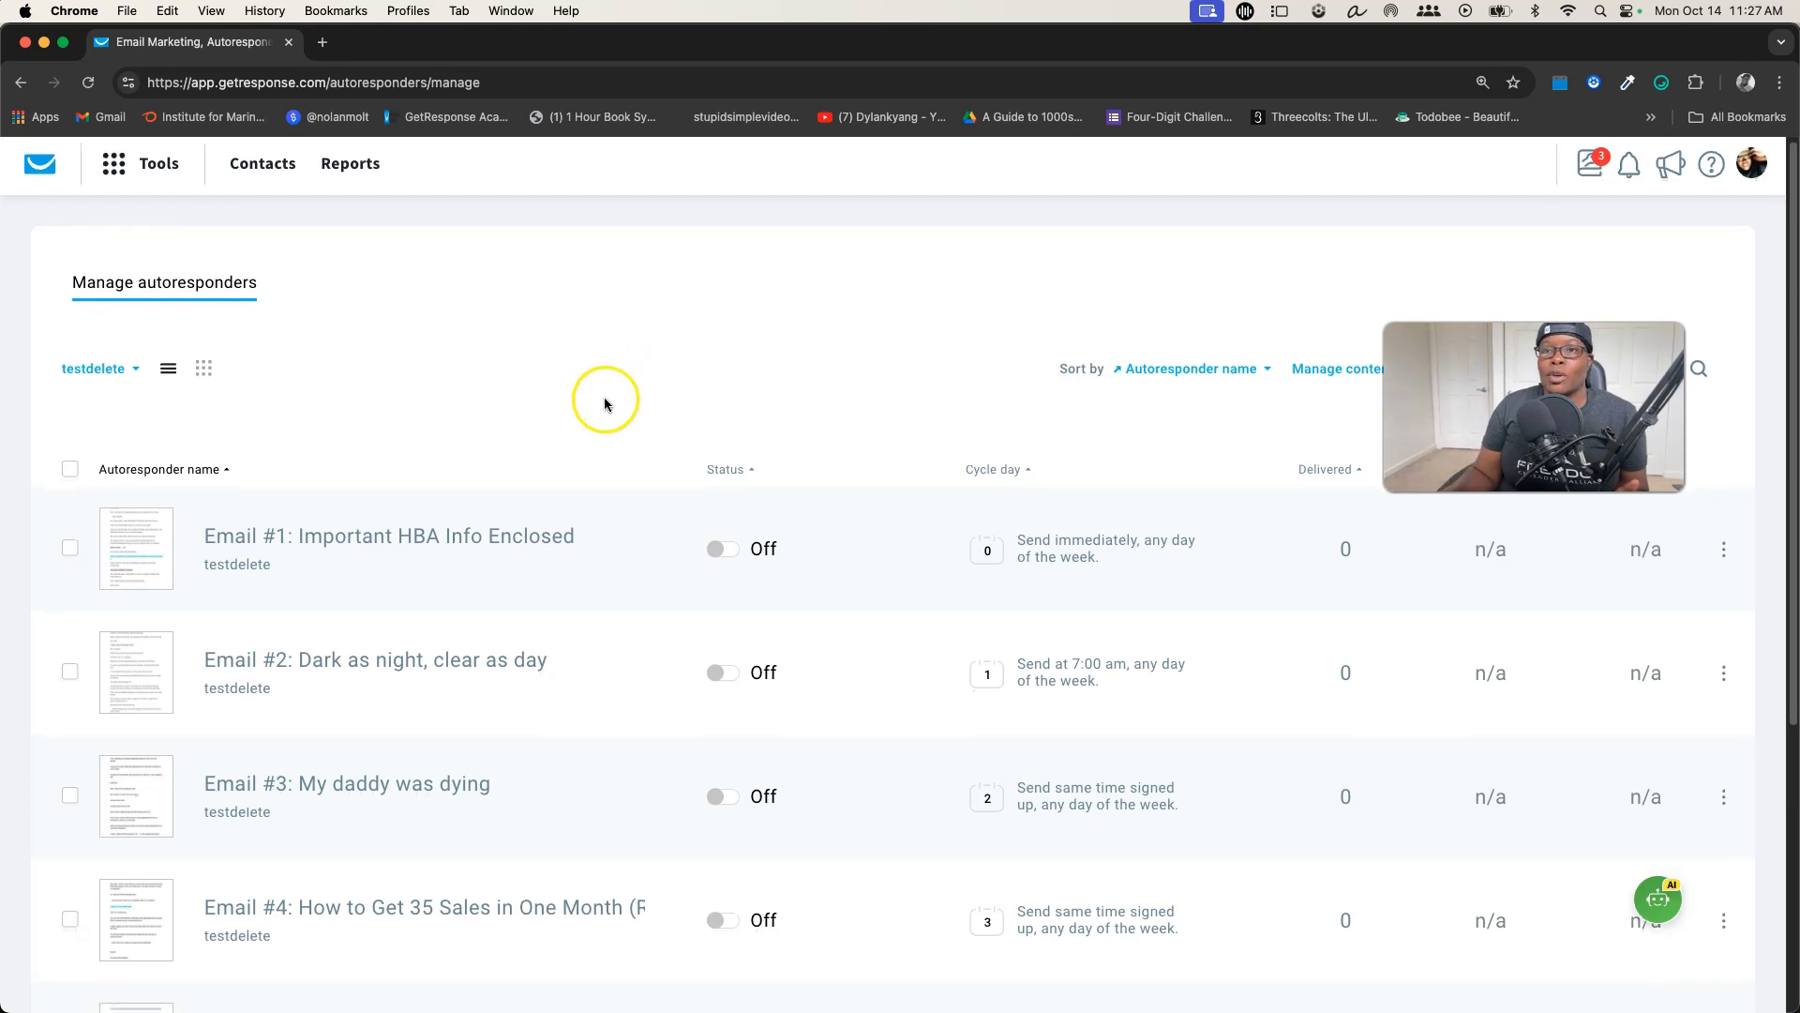
Search the list filter for "3k" and add the $3kformula list to the autoresponders shown alongside testdelete
scroll(604, 398, down, 2)
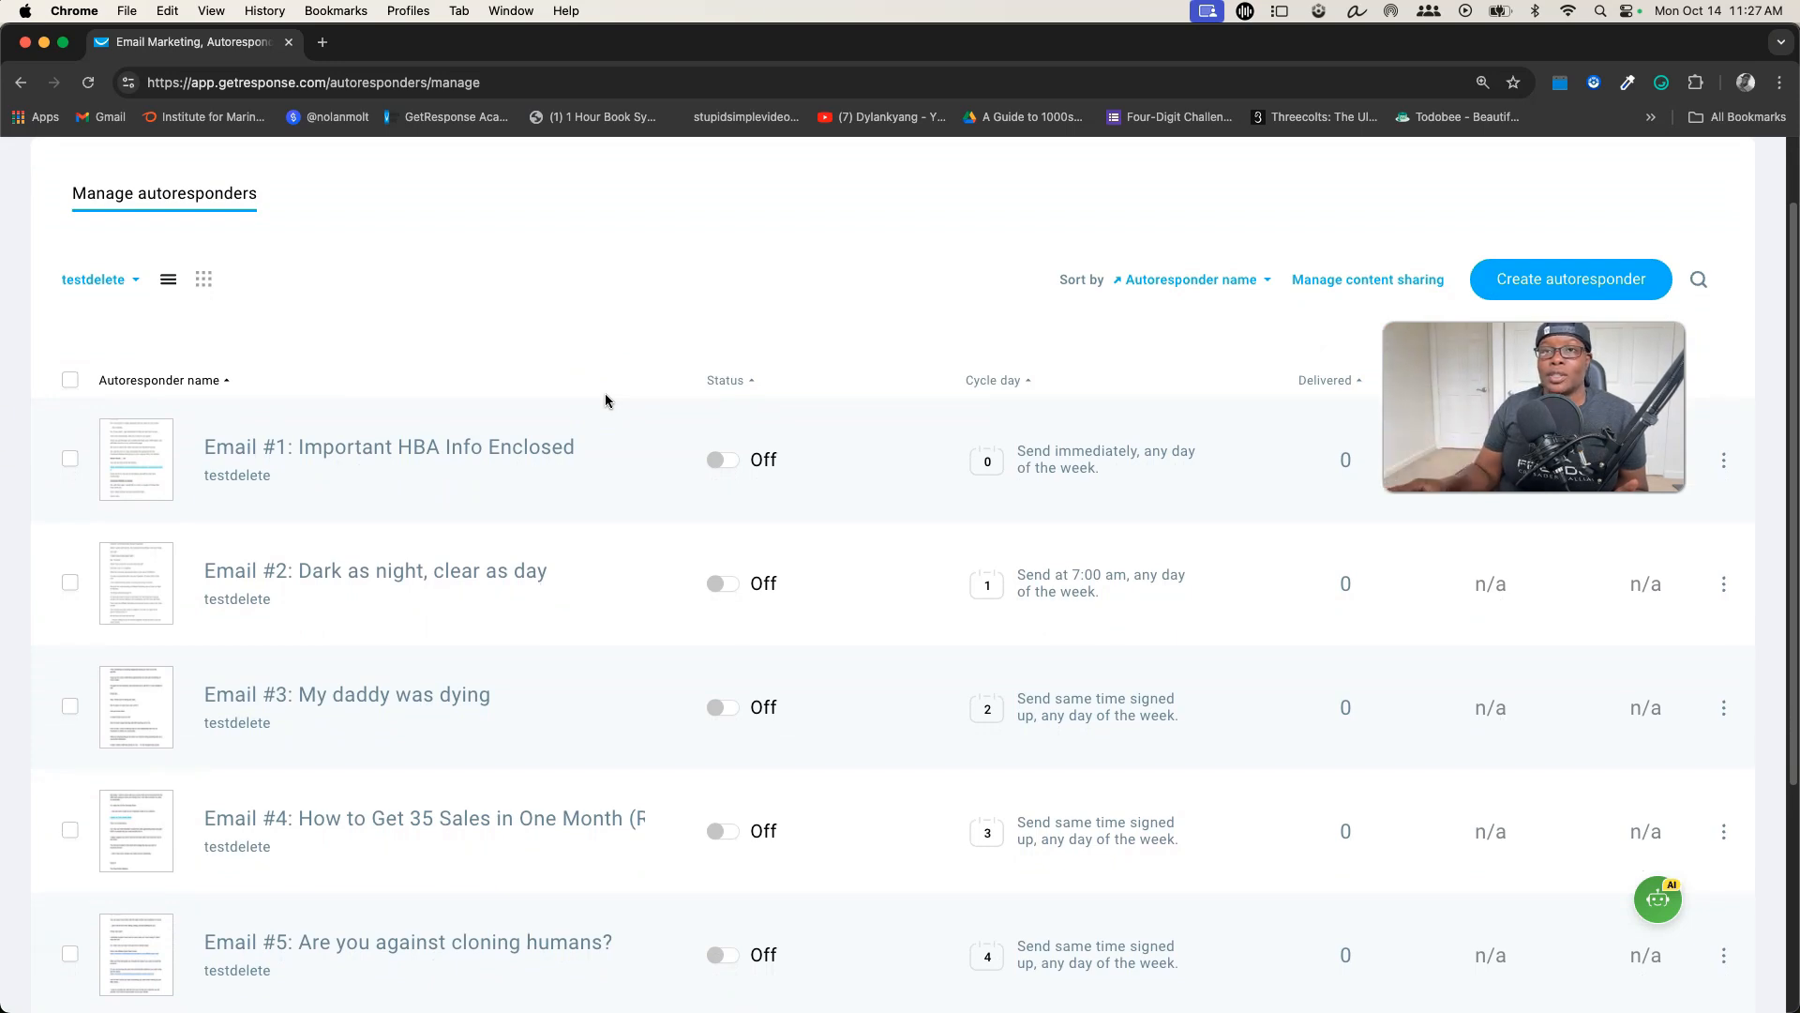
click(135, 283)
scroll(168, 366, down, 3)
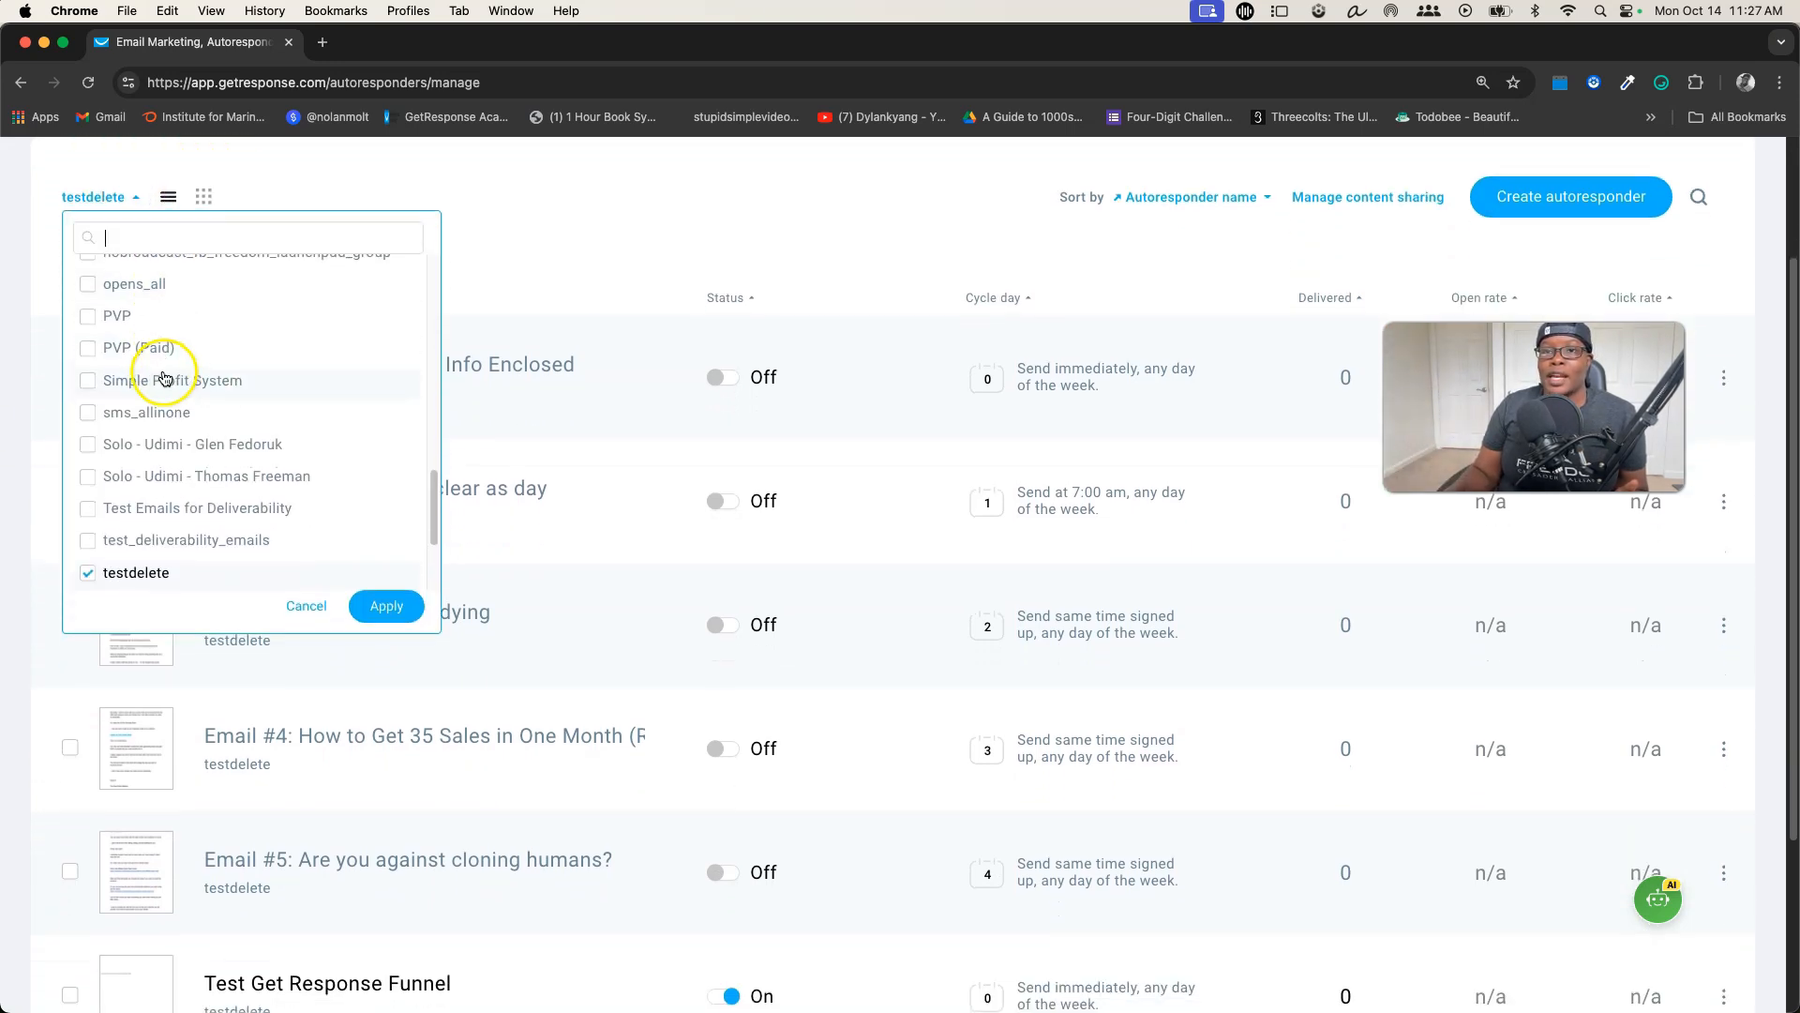
scroll(173, 383, down, 3)
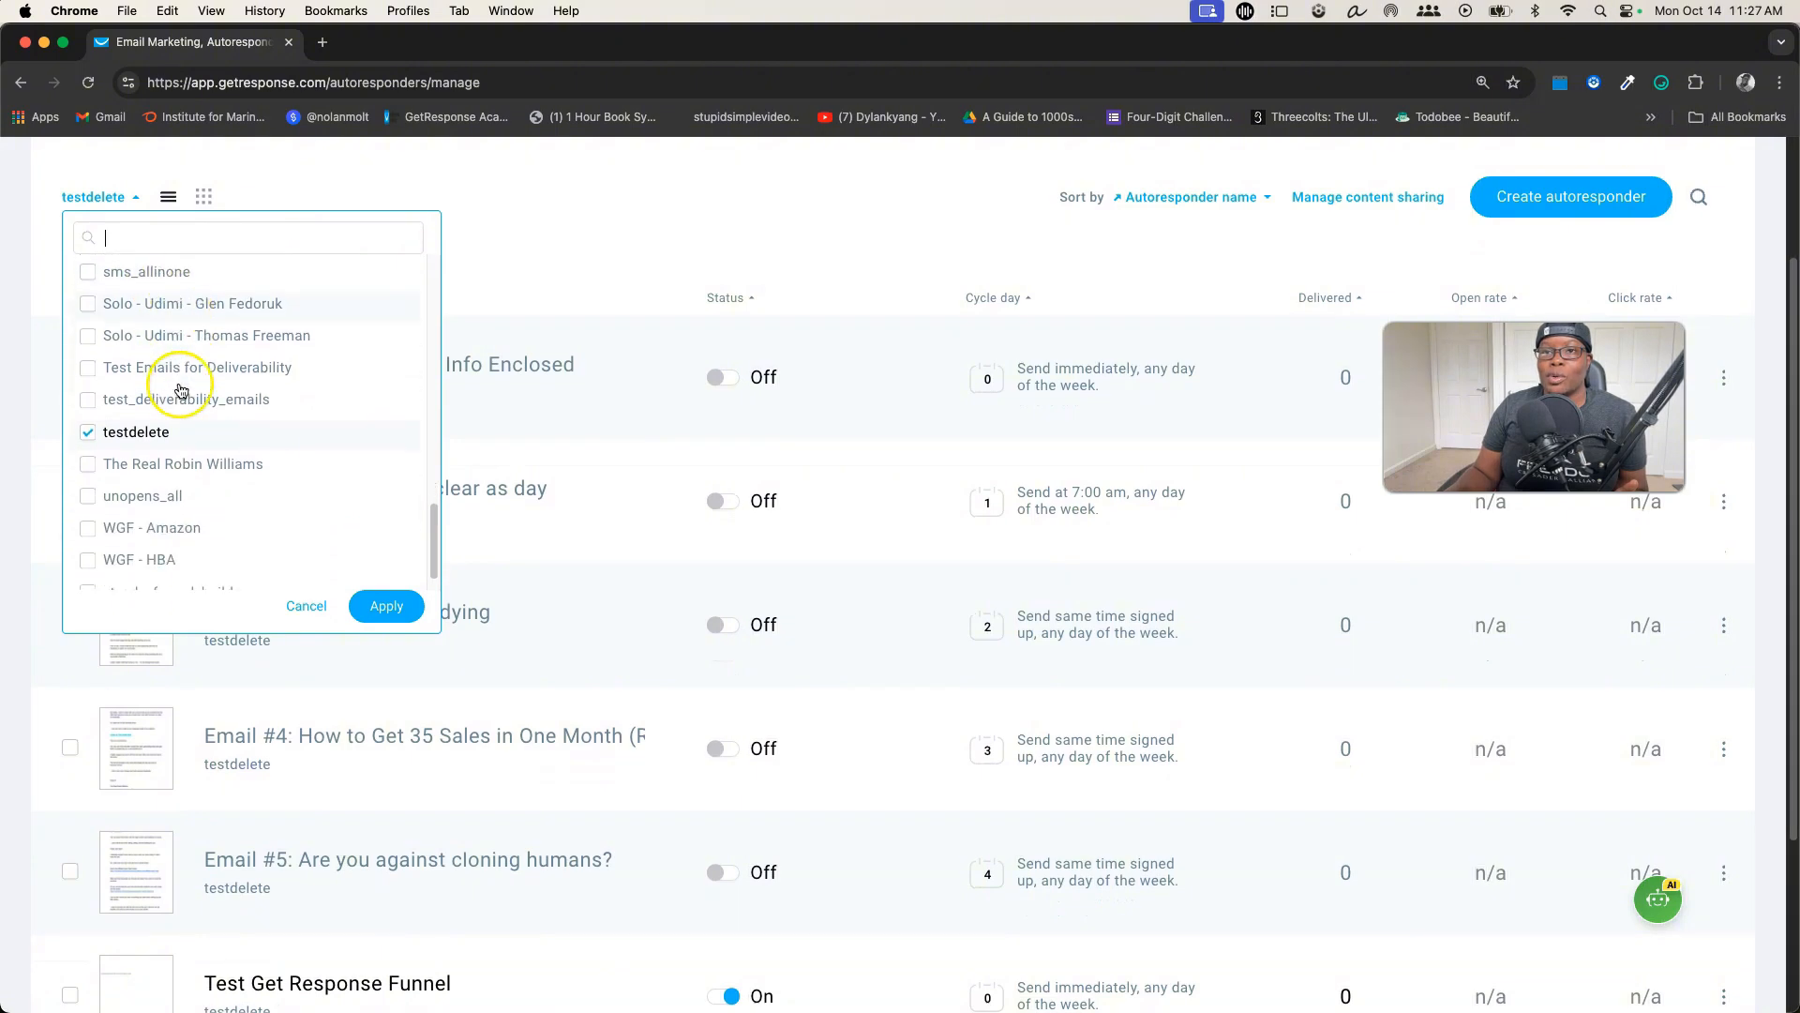
scroll(182, 393, up, 8)
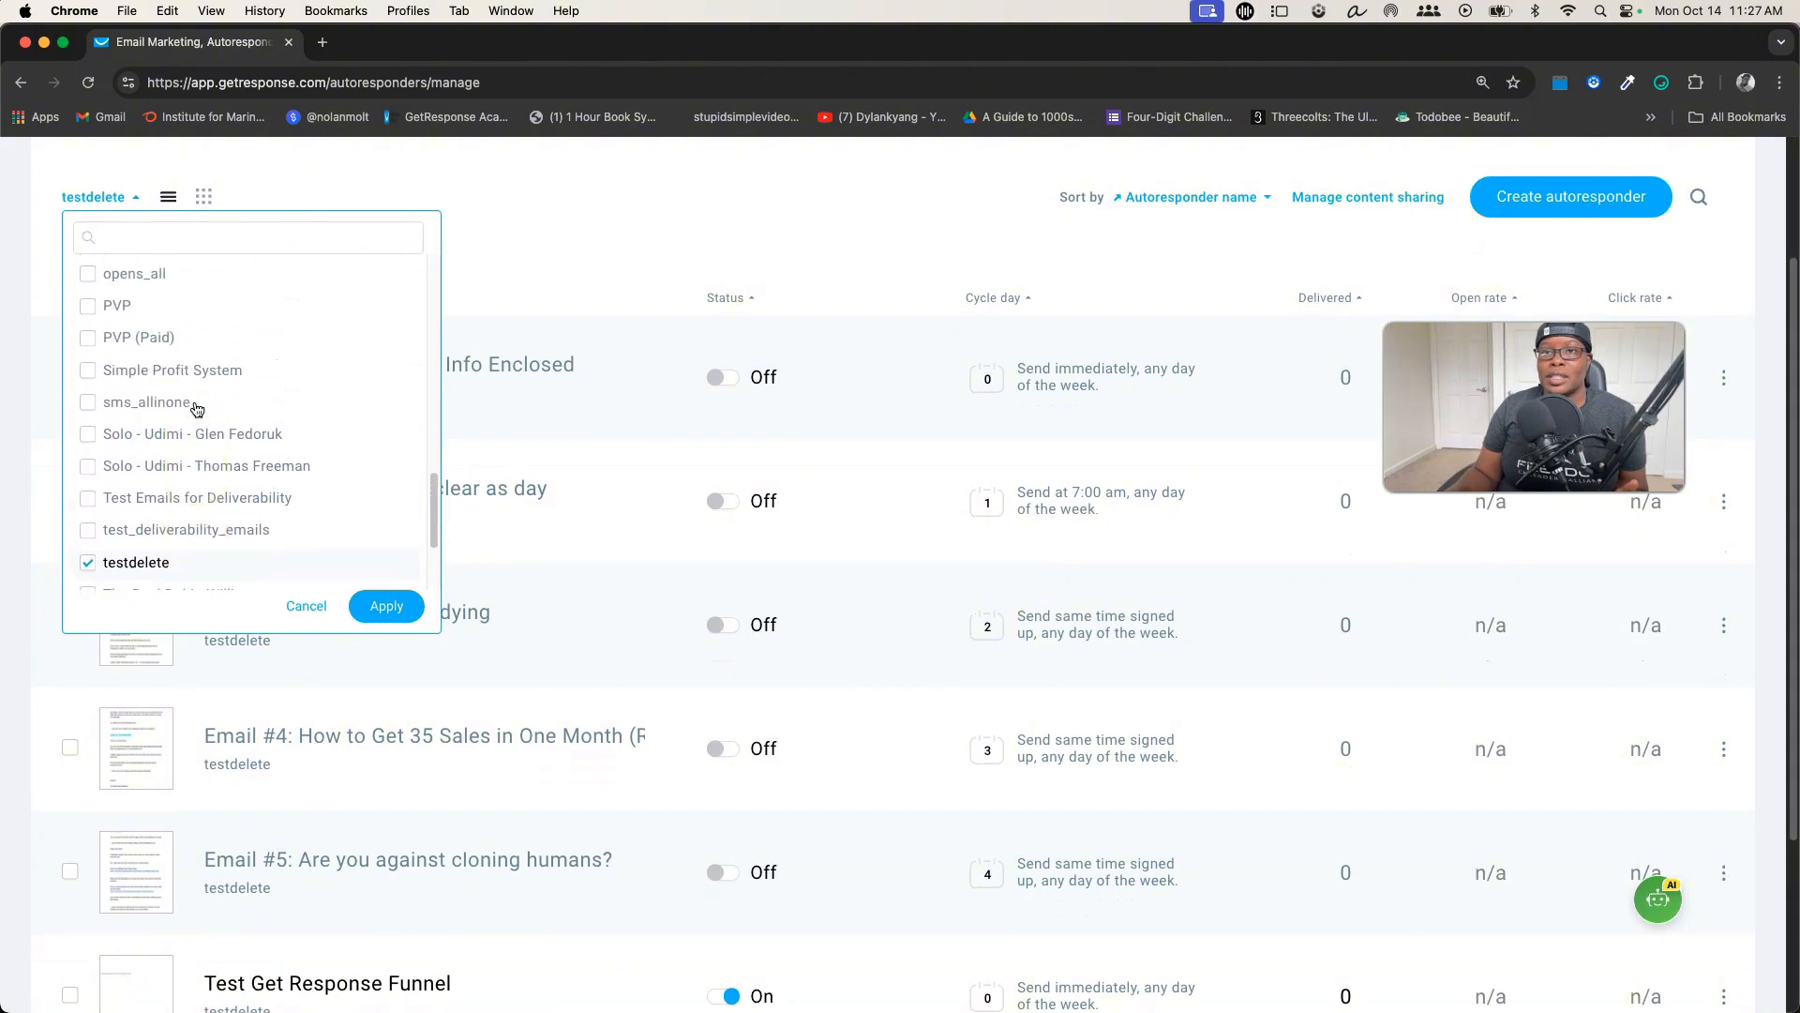
scroll(197, 409, down, 7)
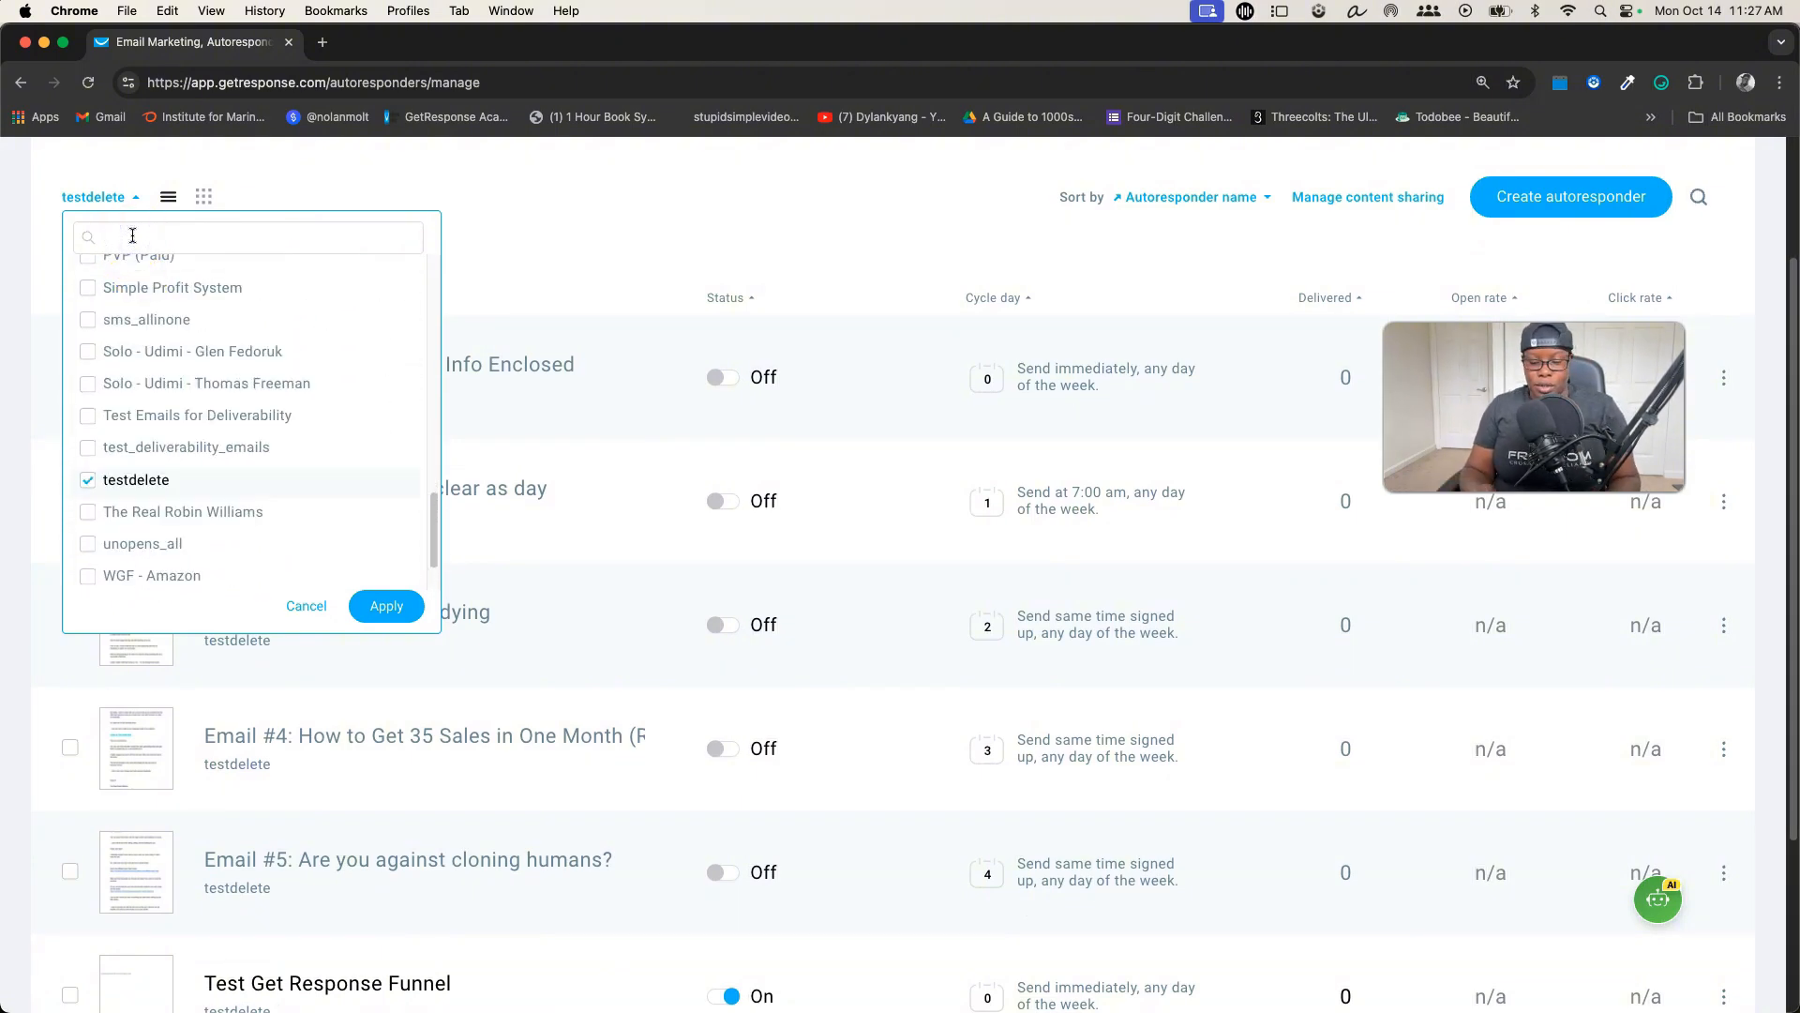
click(132, 235)
text($3)
click(160, 271)
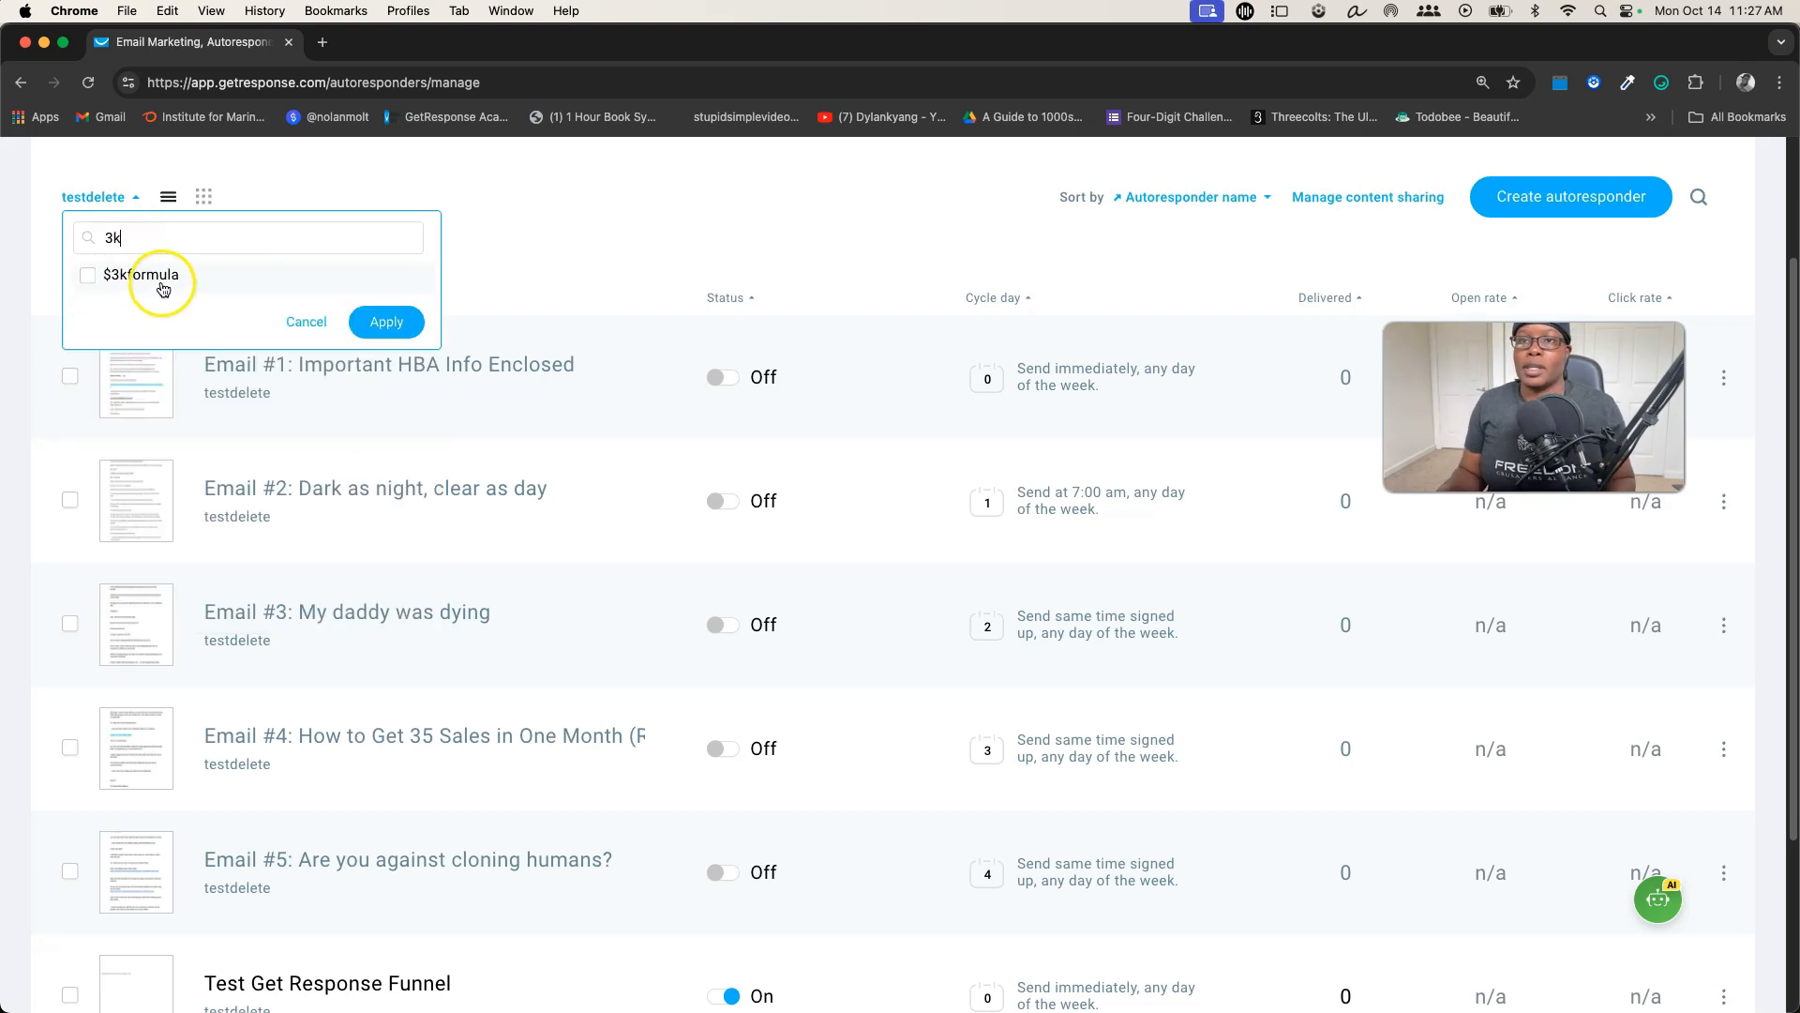
click(370, 330)
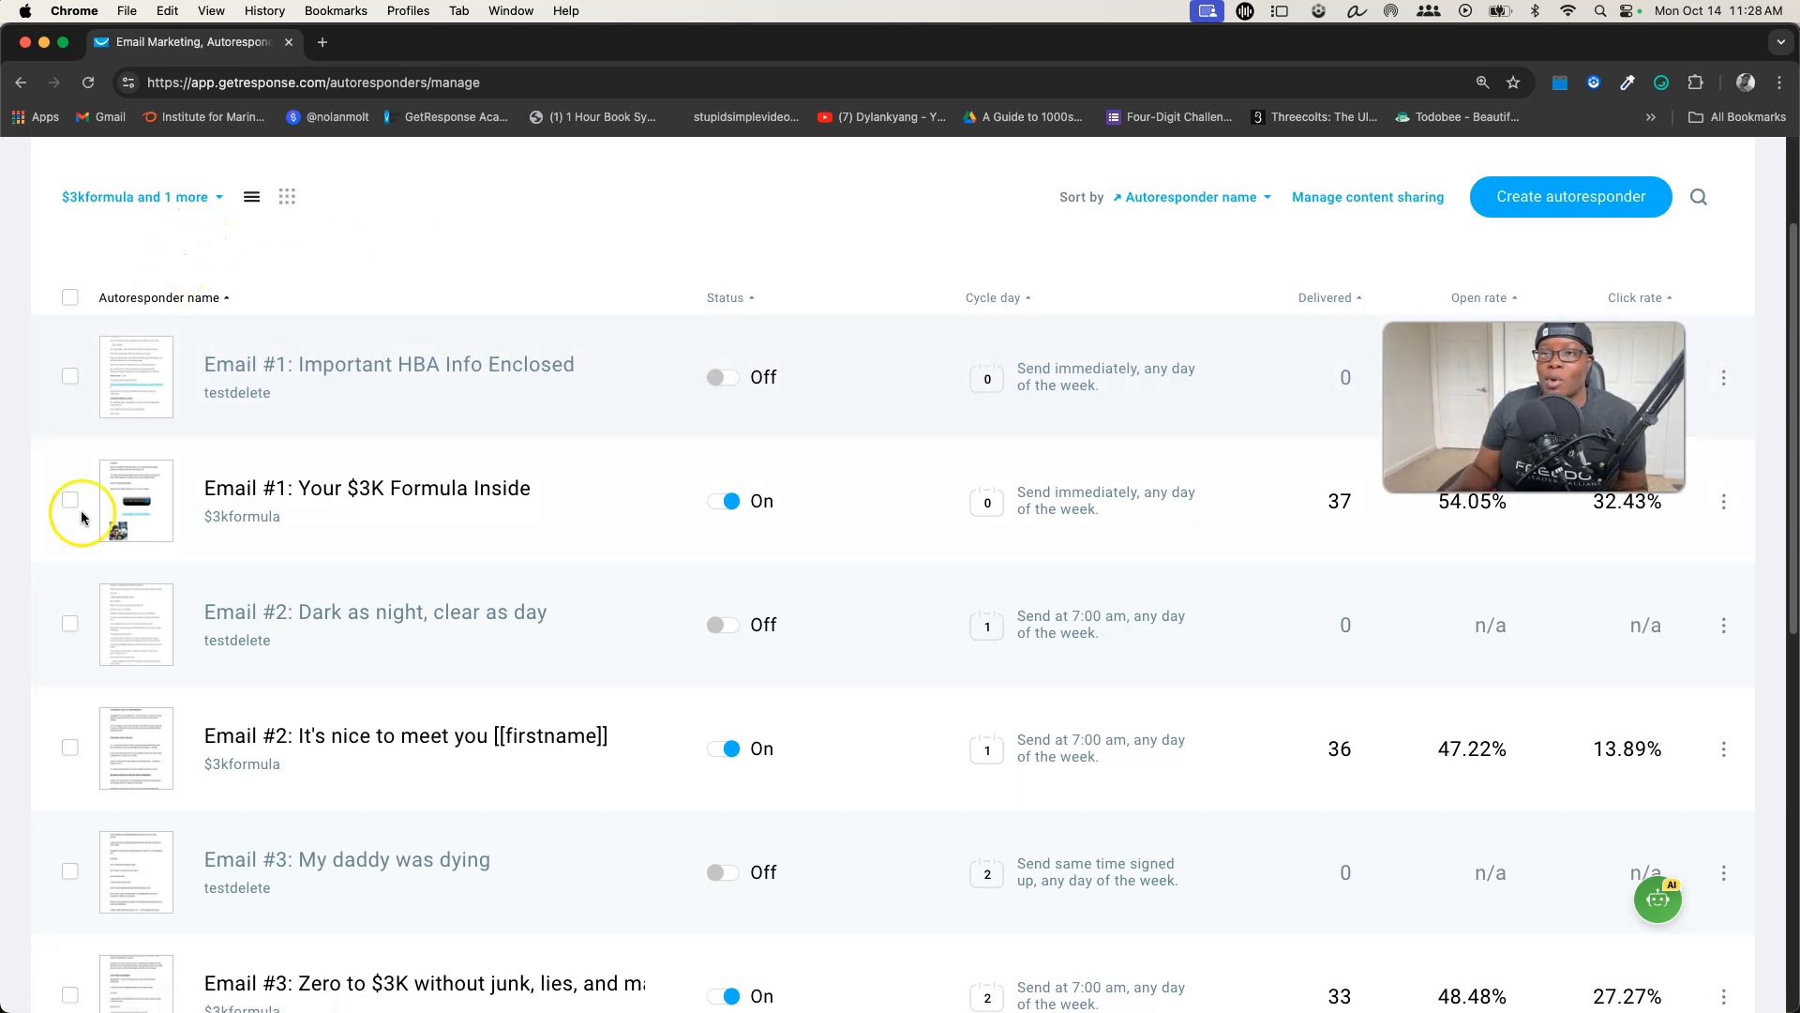
Select all autoresponders in the filtered list and choose to share them
scroll(482, 473, down, 8)
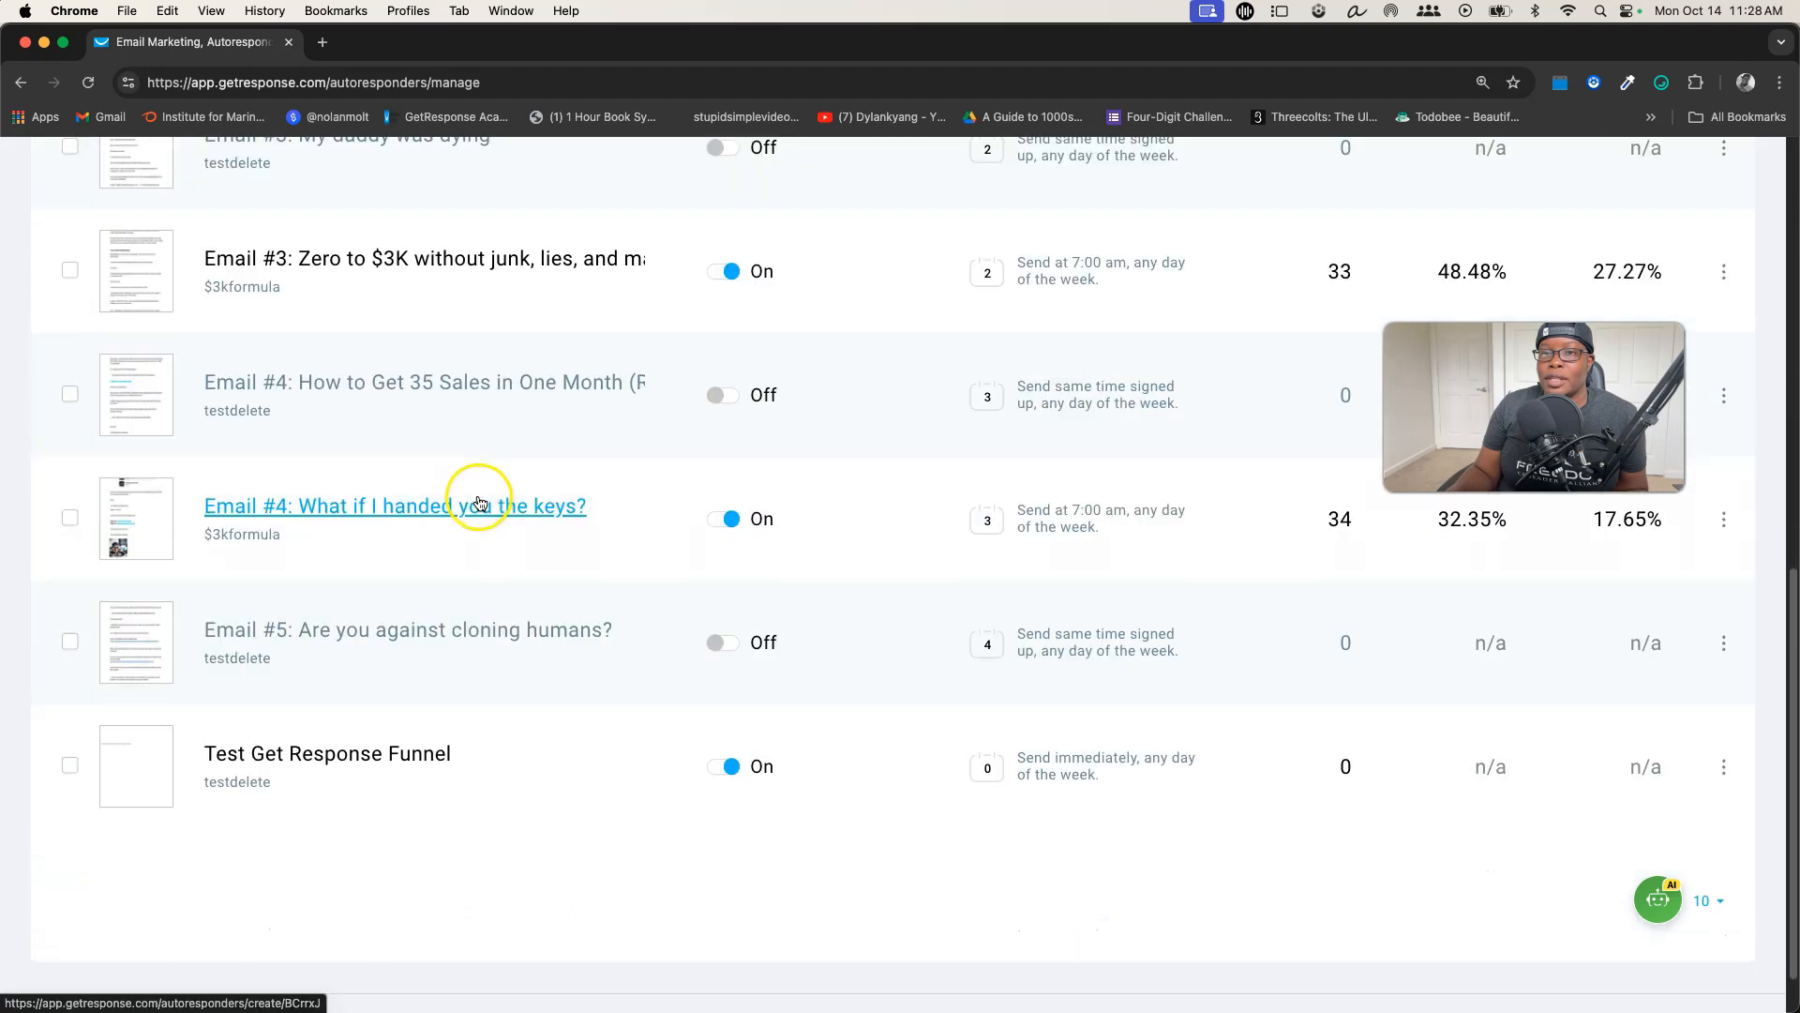
scroll(482, 474, up, 3)
scroll(479, 506, up, 6)
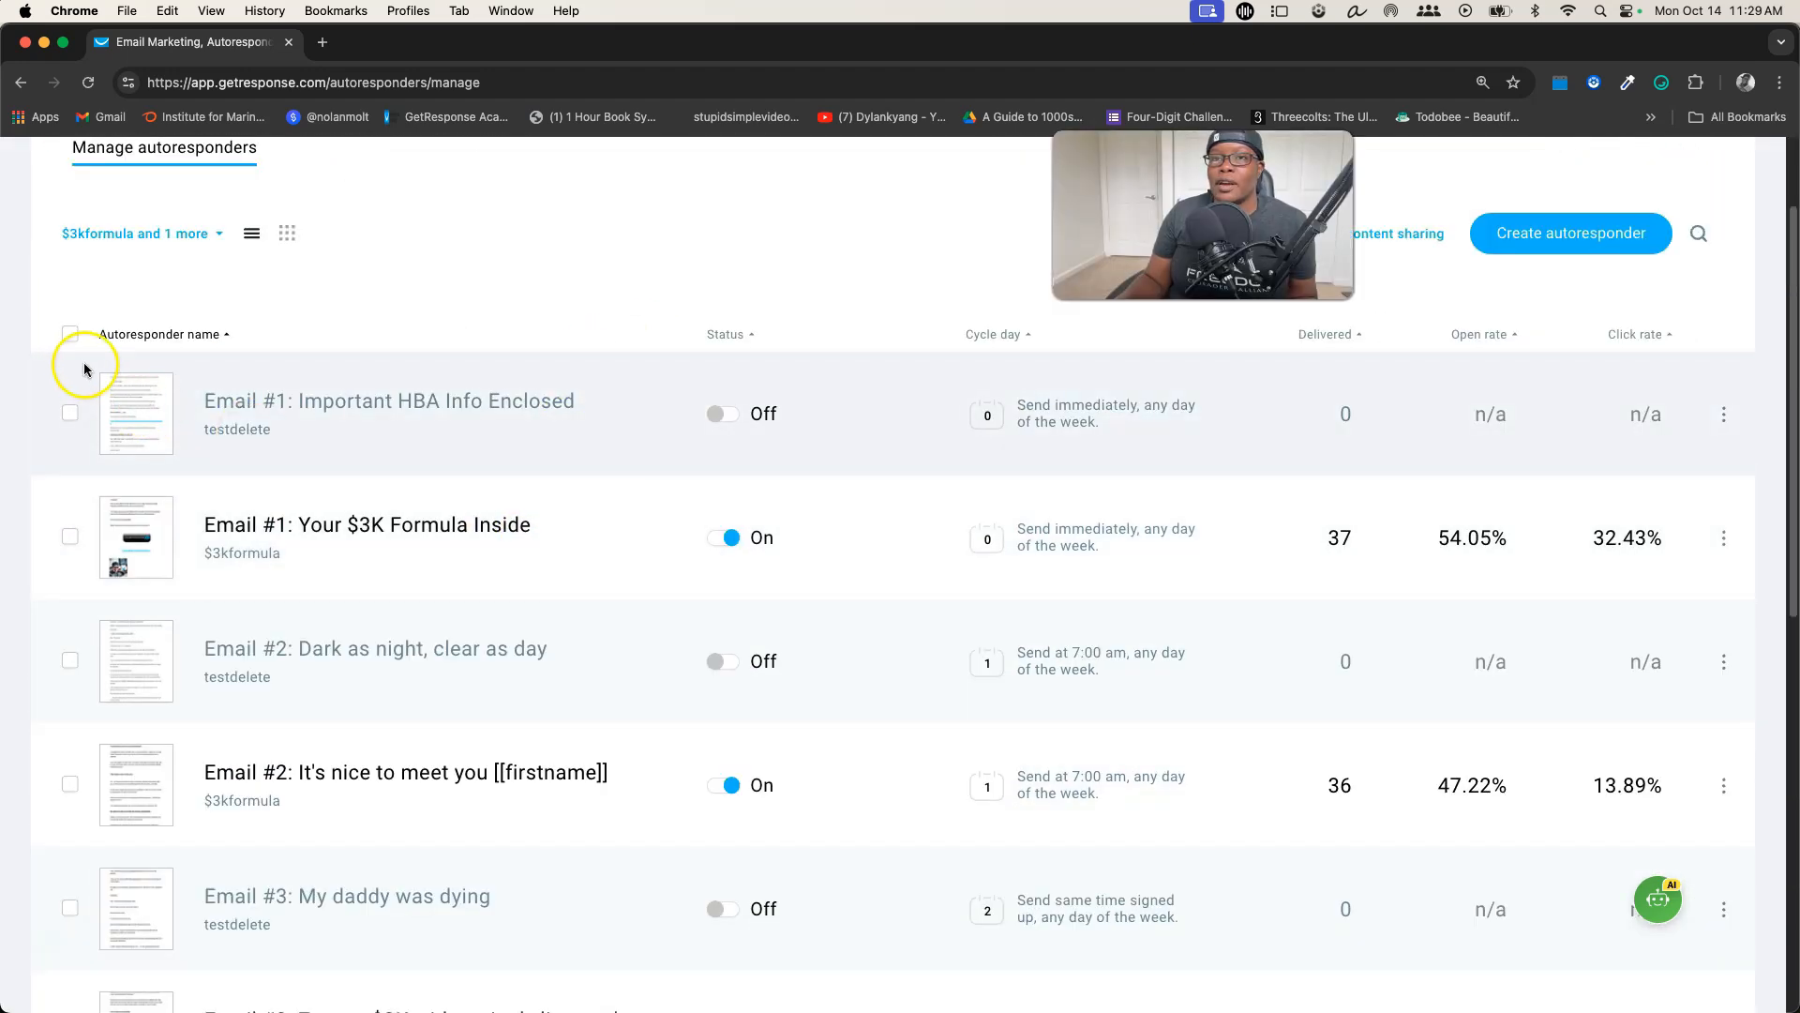
click(68, 335)
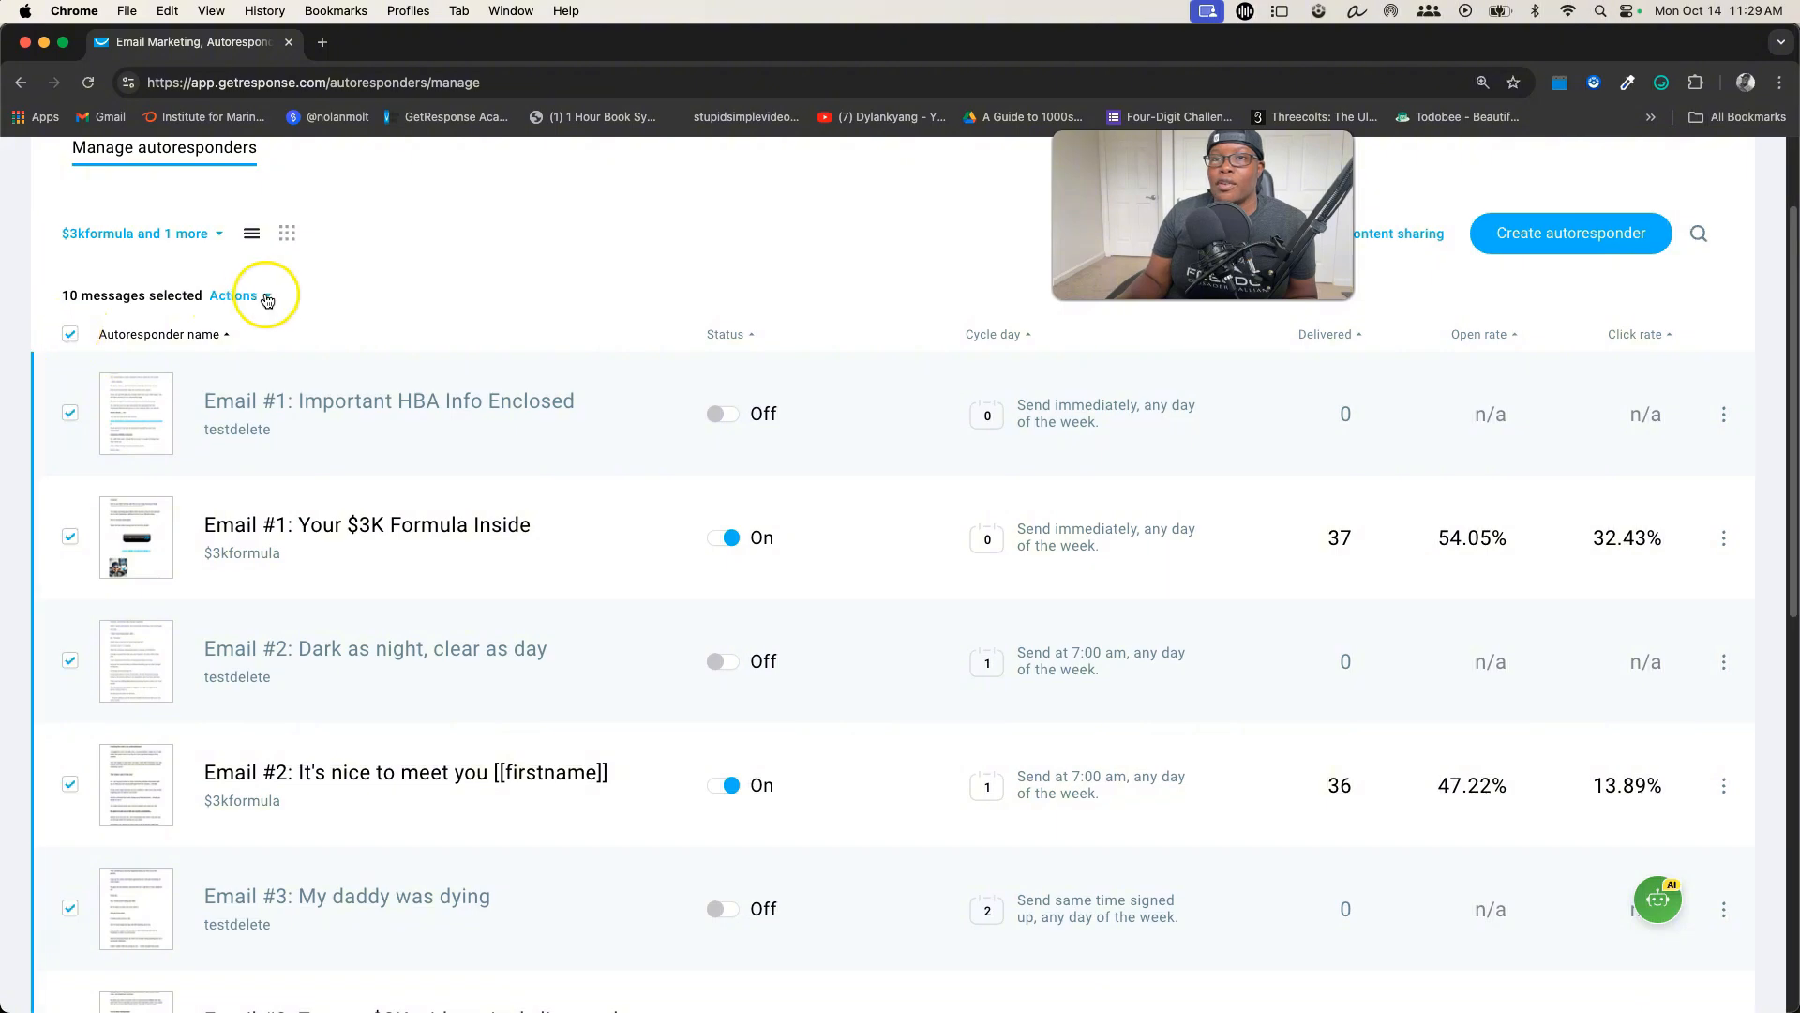
click(270, 296)
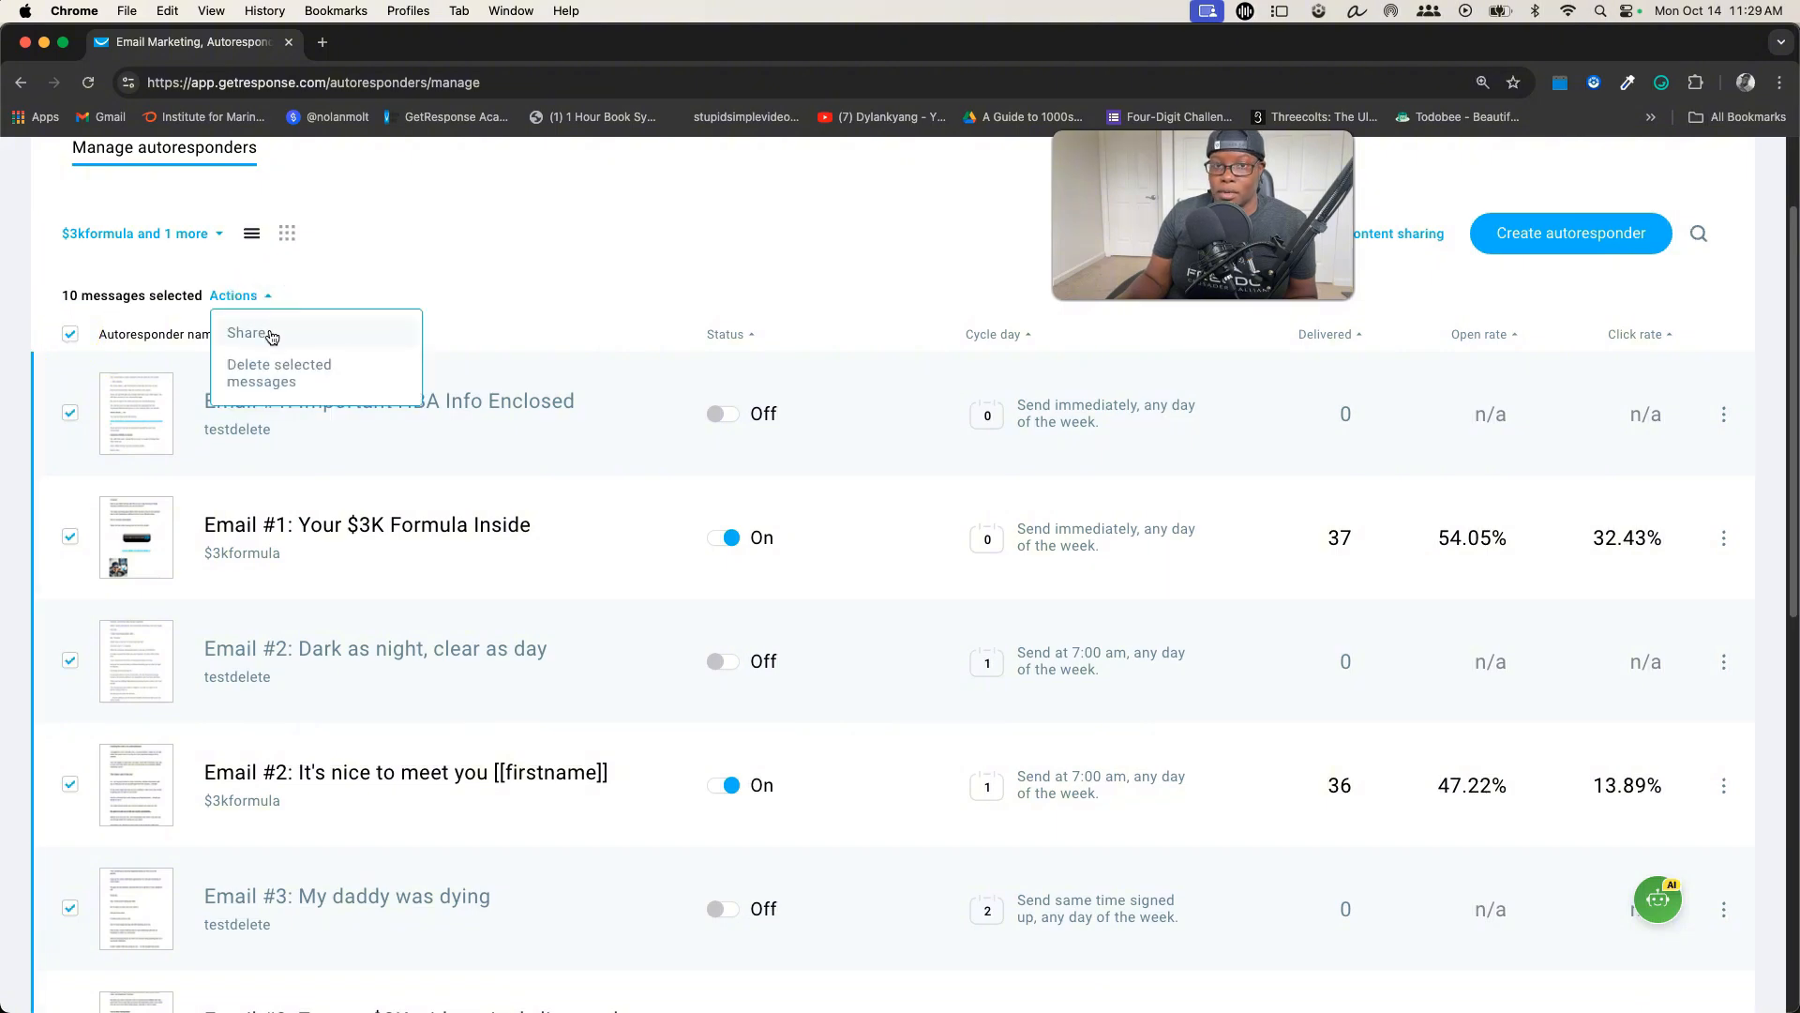
click(271, 334)
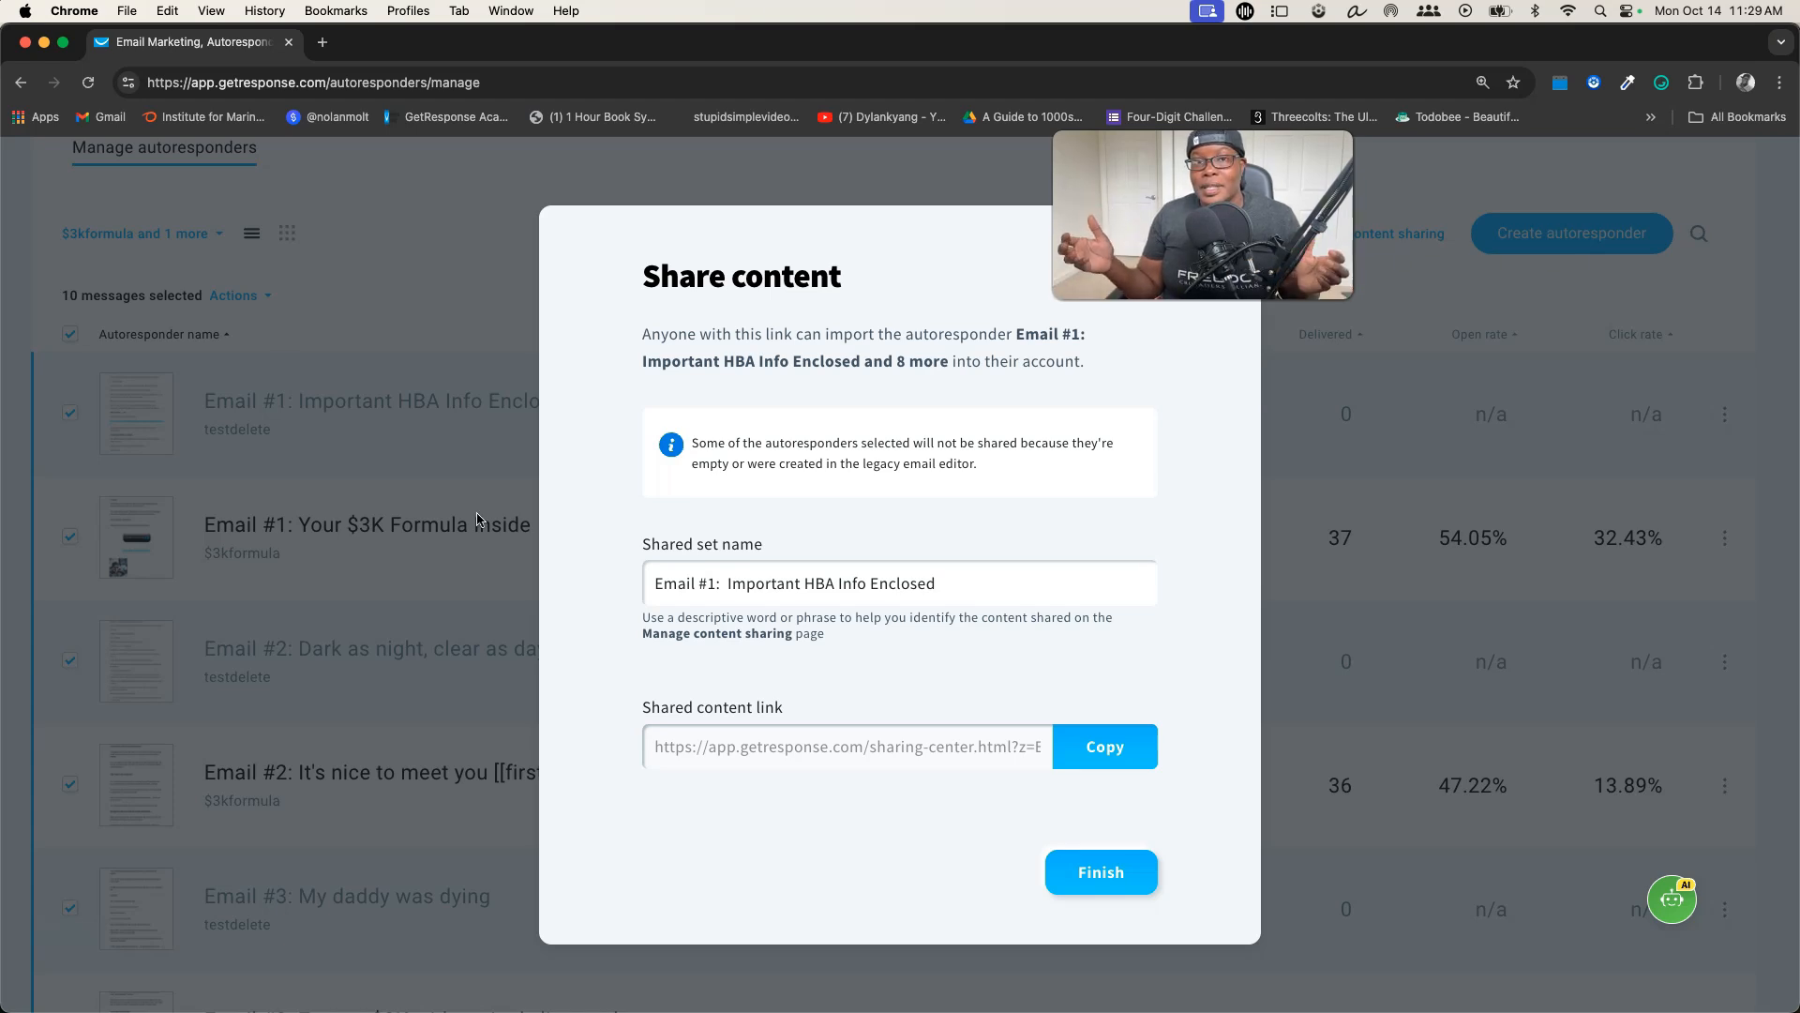
Name the shared set "Testing Shared Autoresponders", copy its shared content link and finish sharing
click(664, 581)
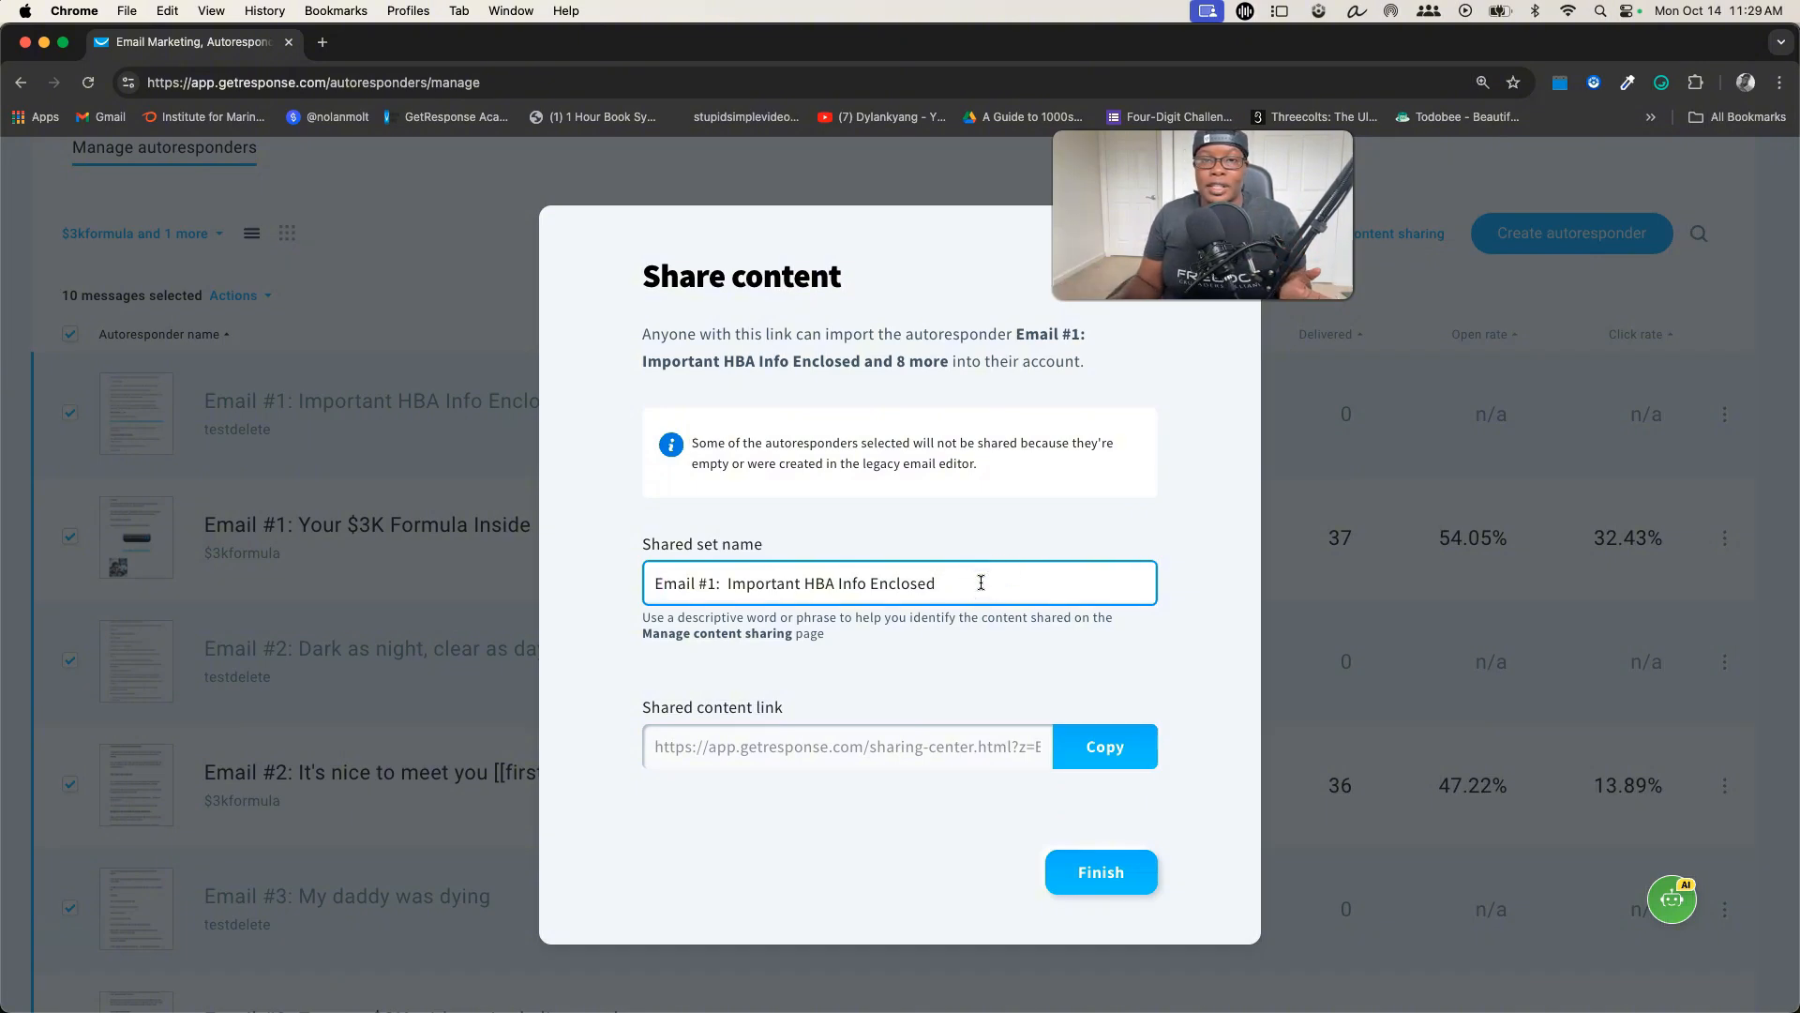
key(super+a)
text(Testing Share)
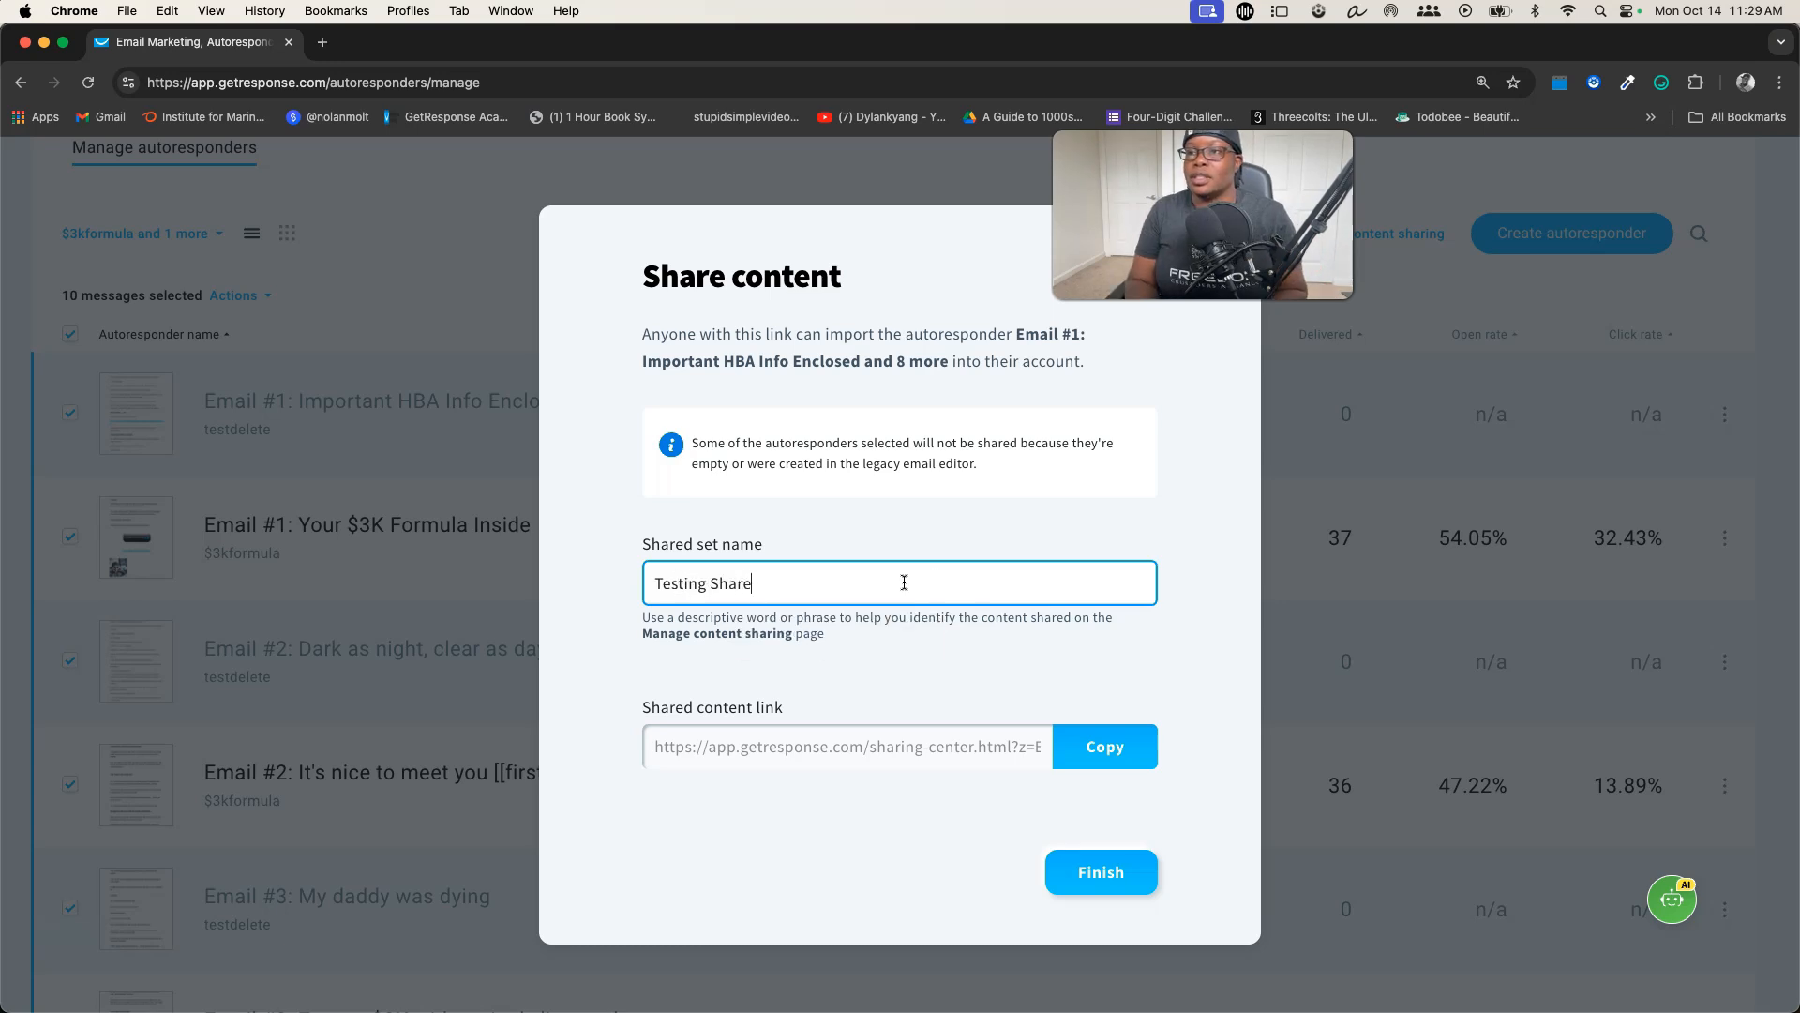
text(d Autoresponders)
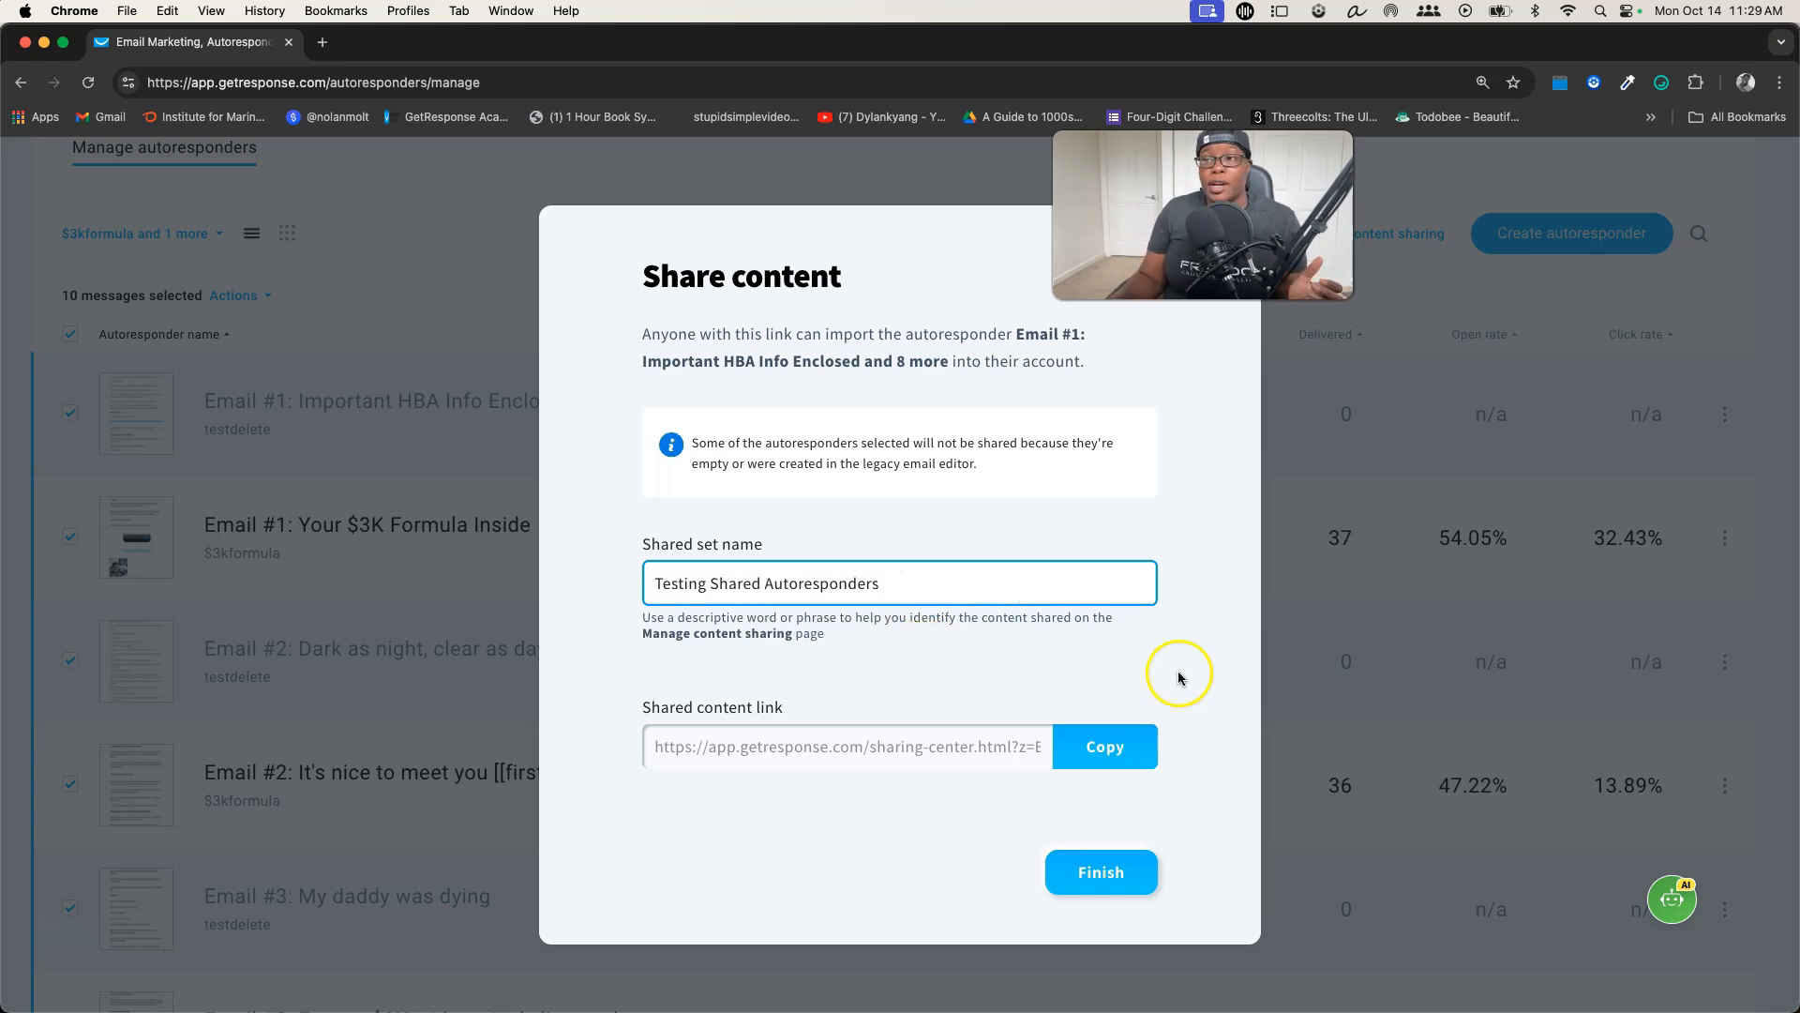
click(1118, 755)
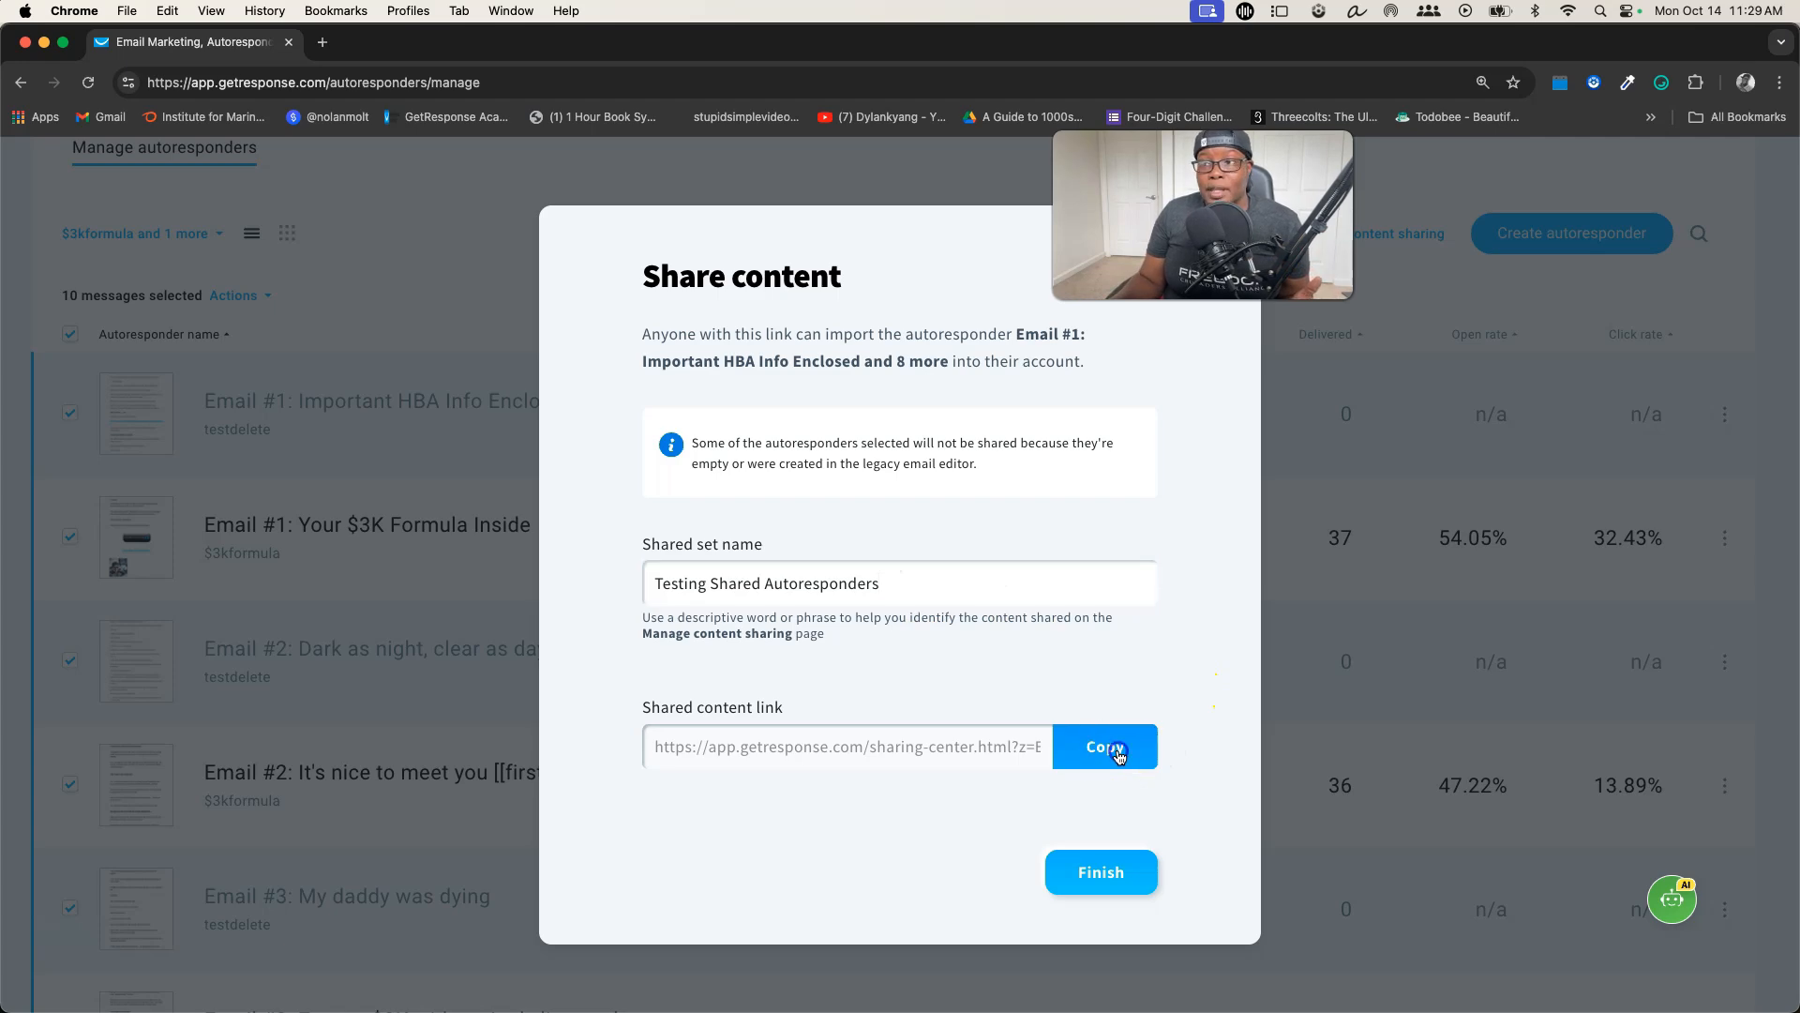
click(1106, 867)
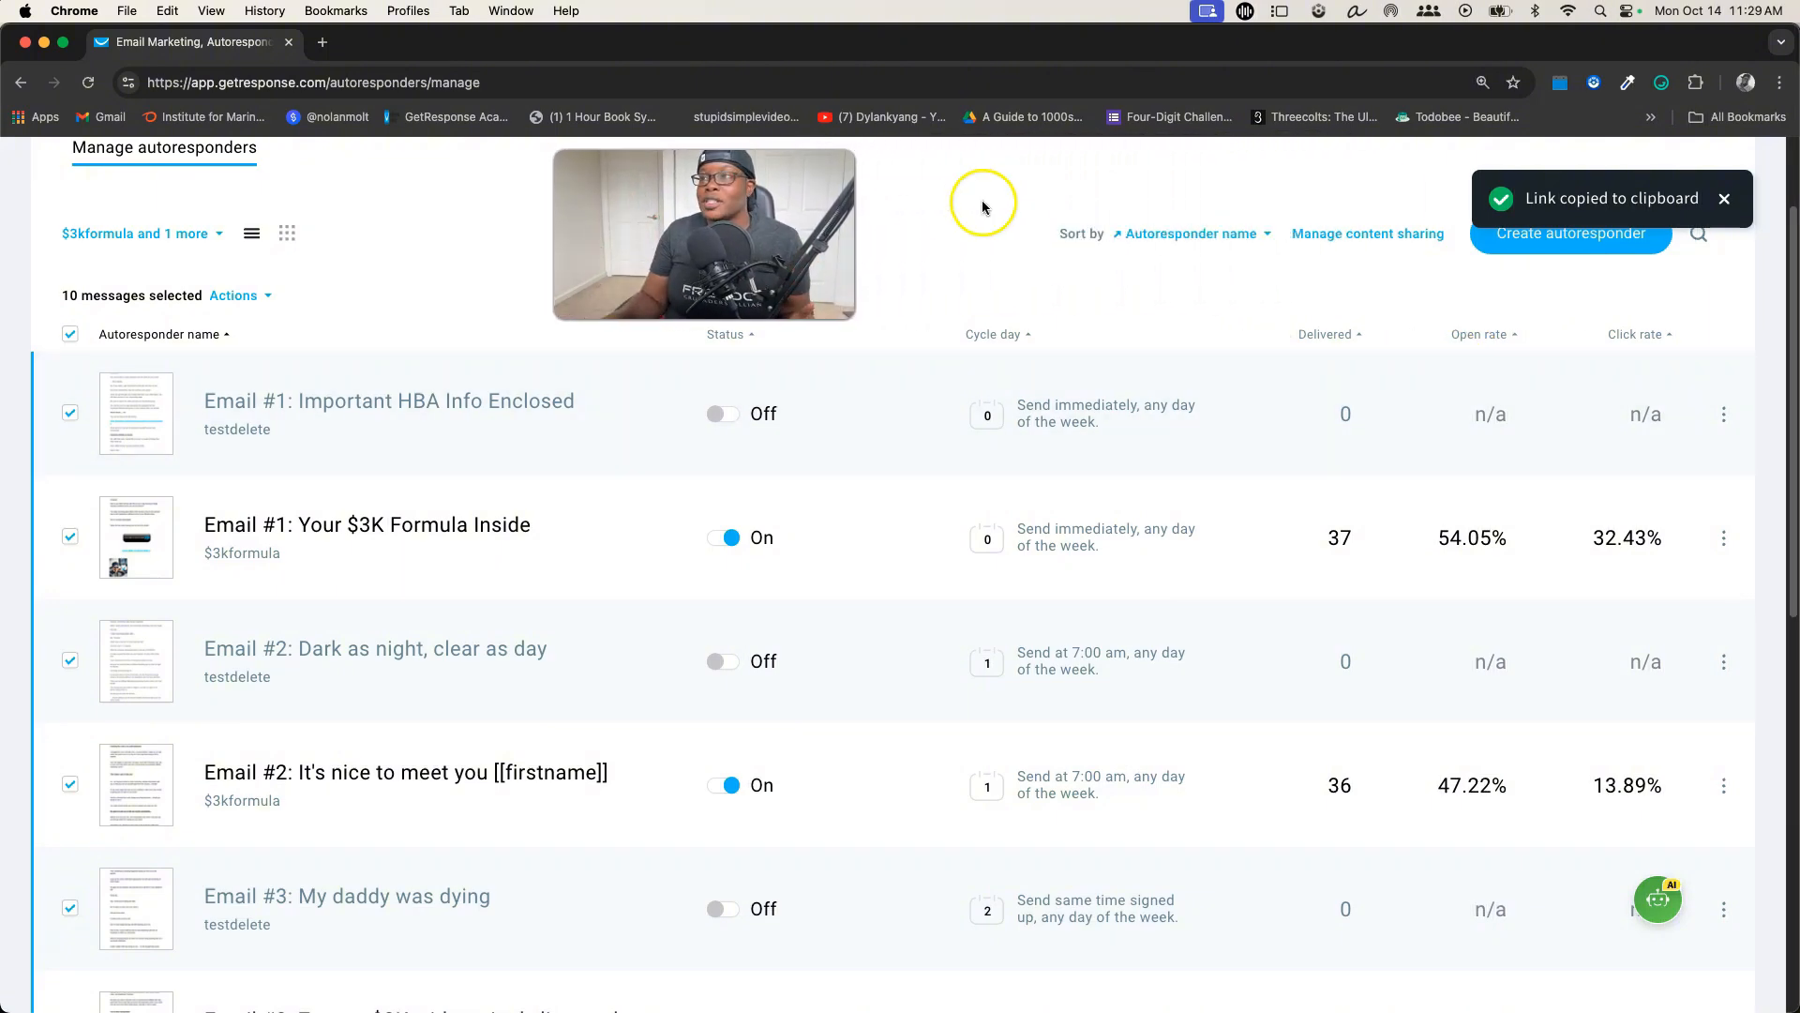
Open the content sharing management page and review the shared autoresponder sets with their links and sharing status
scroll(1348, 352, up, 3)
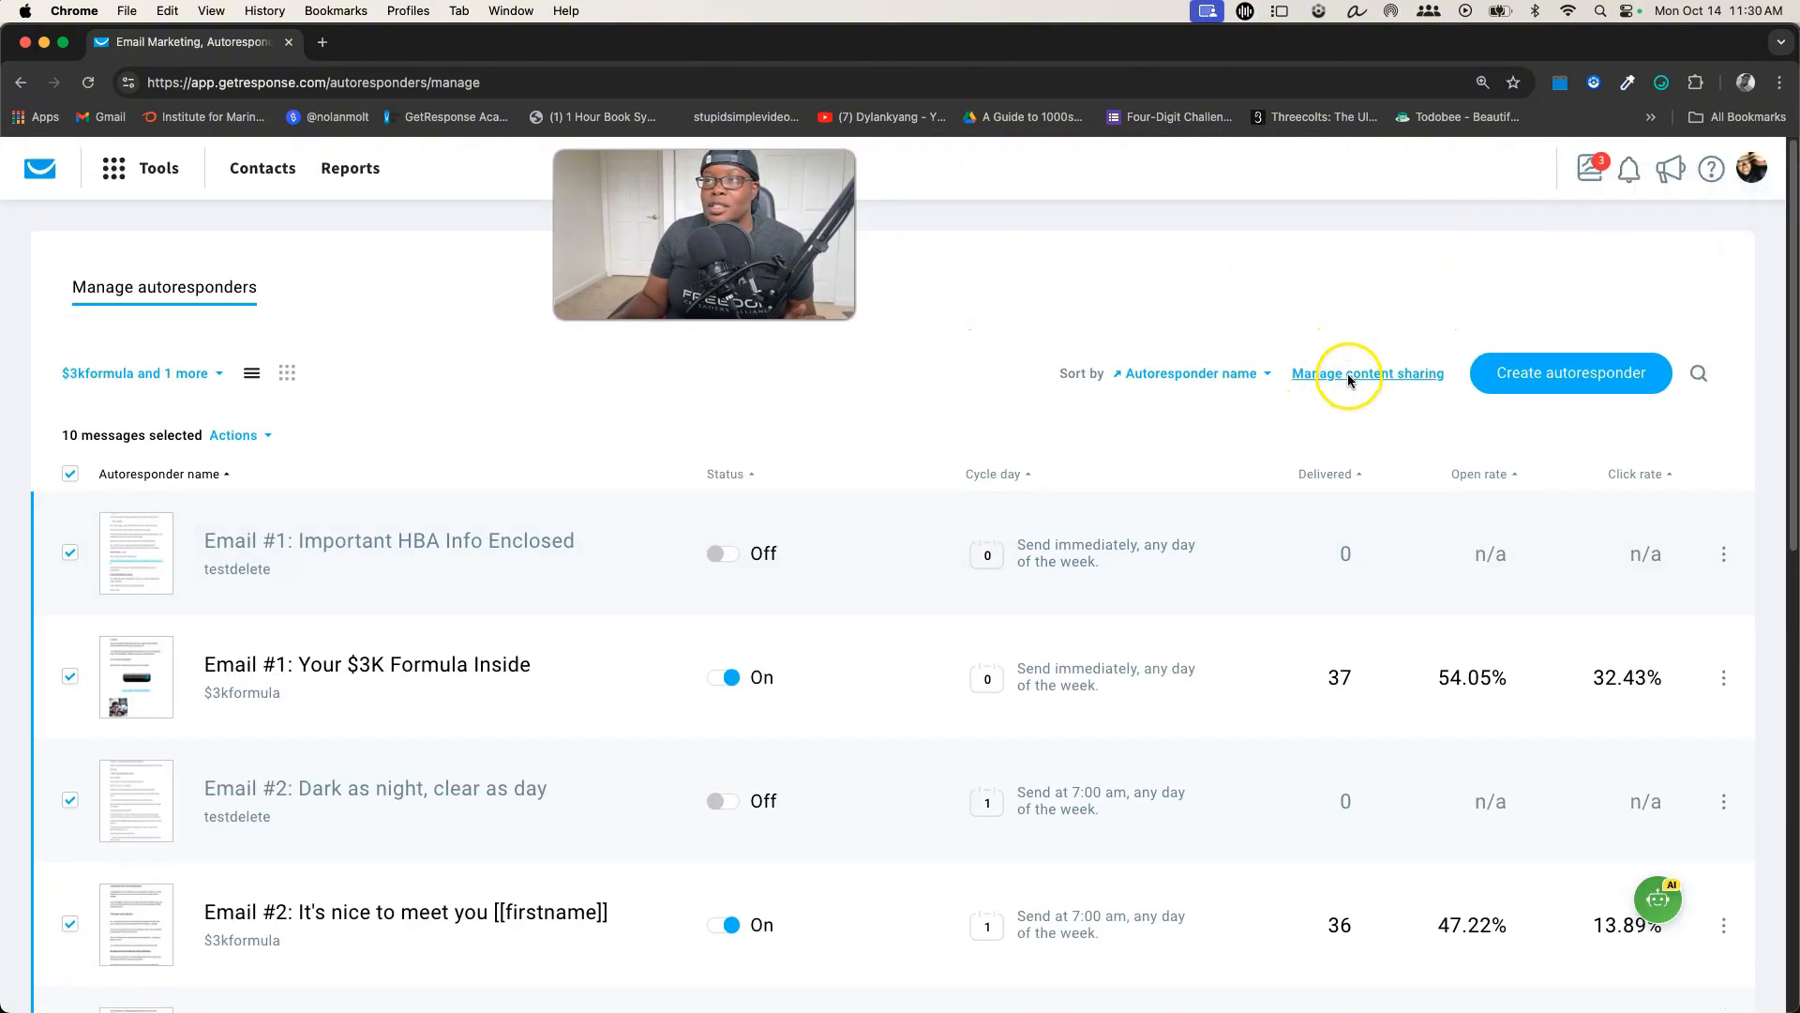
click(1348, 376)
scroll(1019, 457, down, 5)
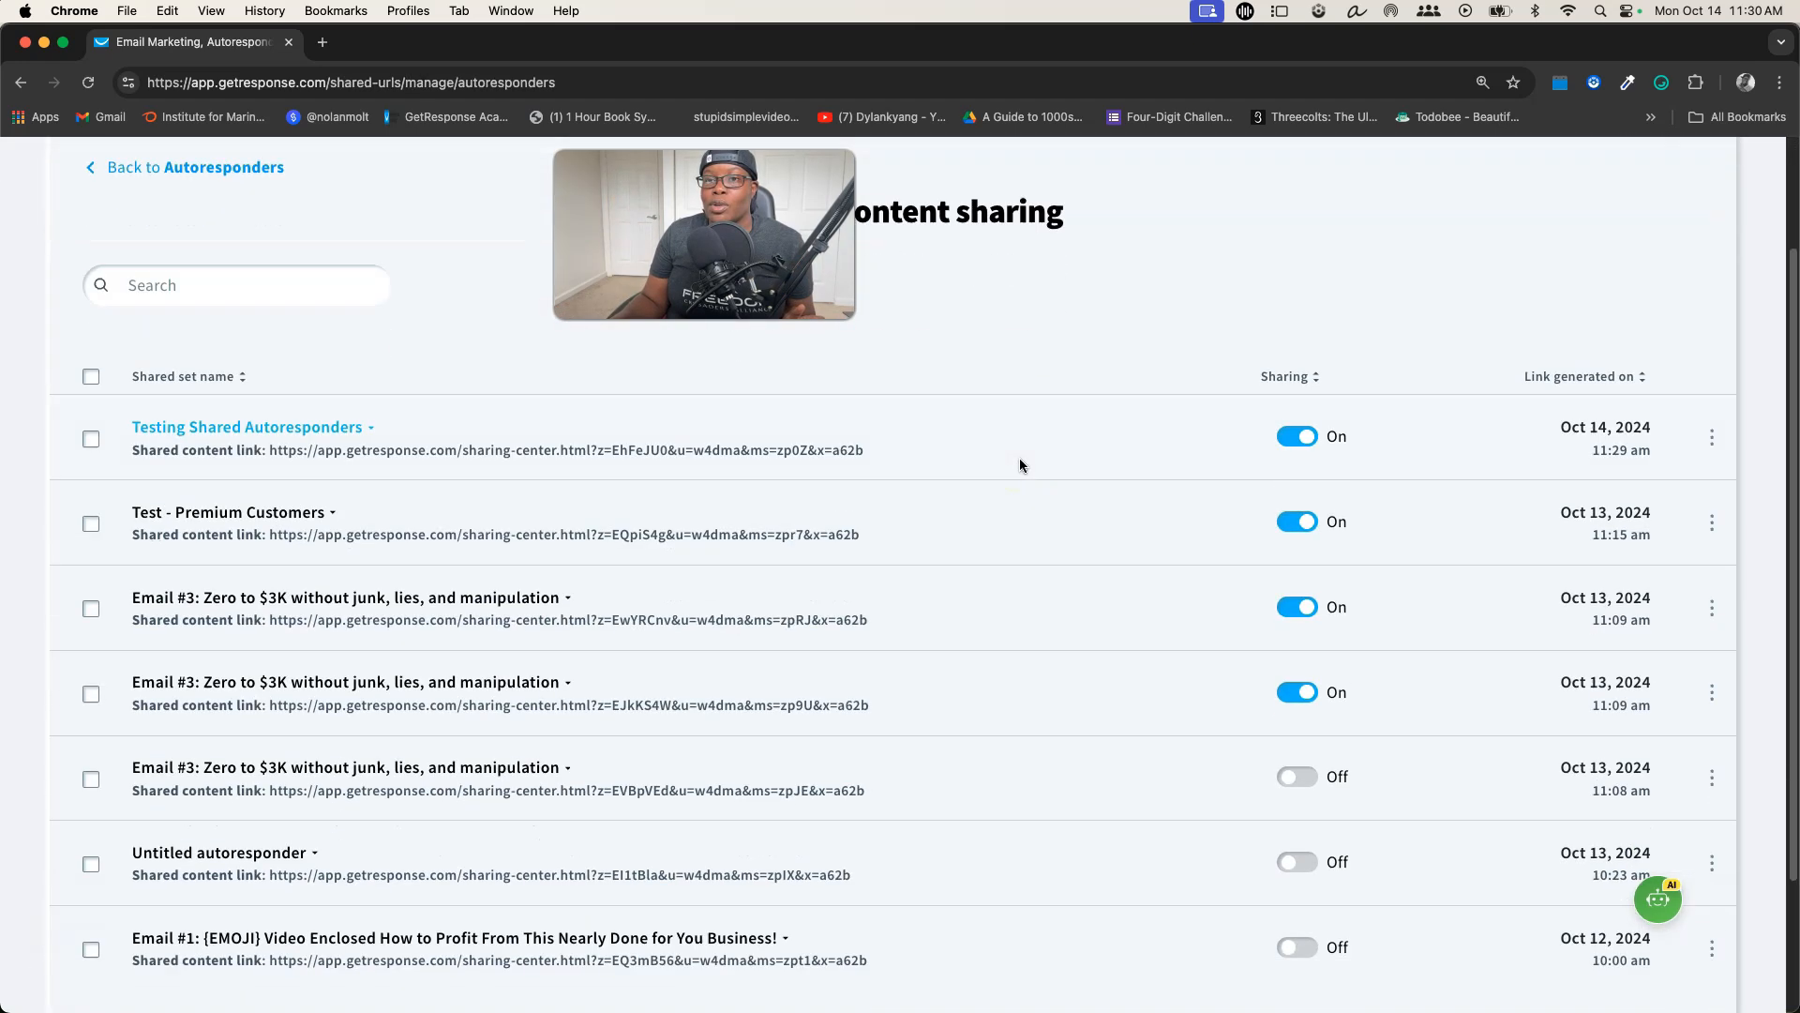
scroll(1021, 462, up, 1)
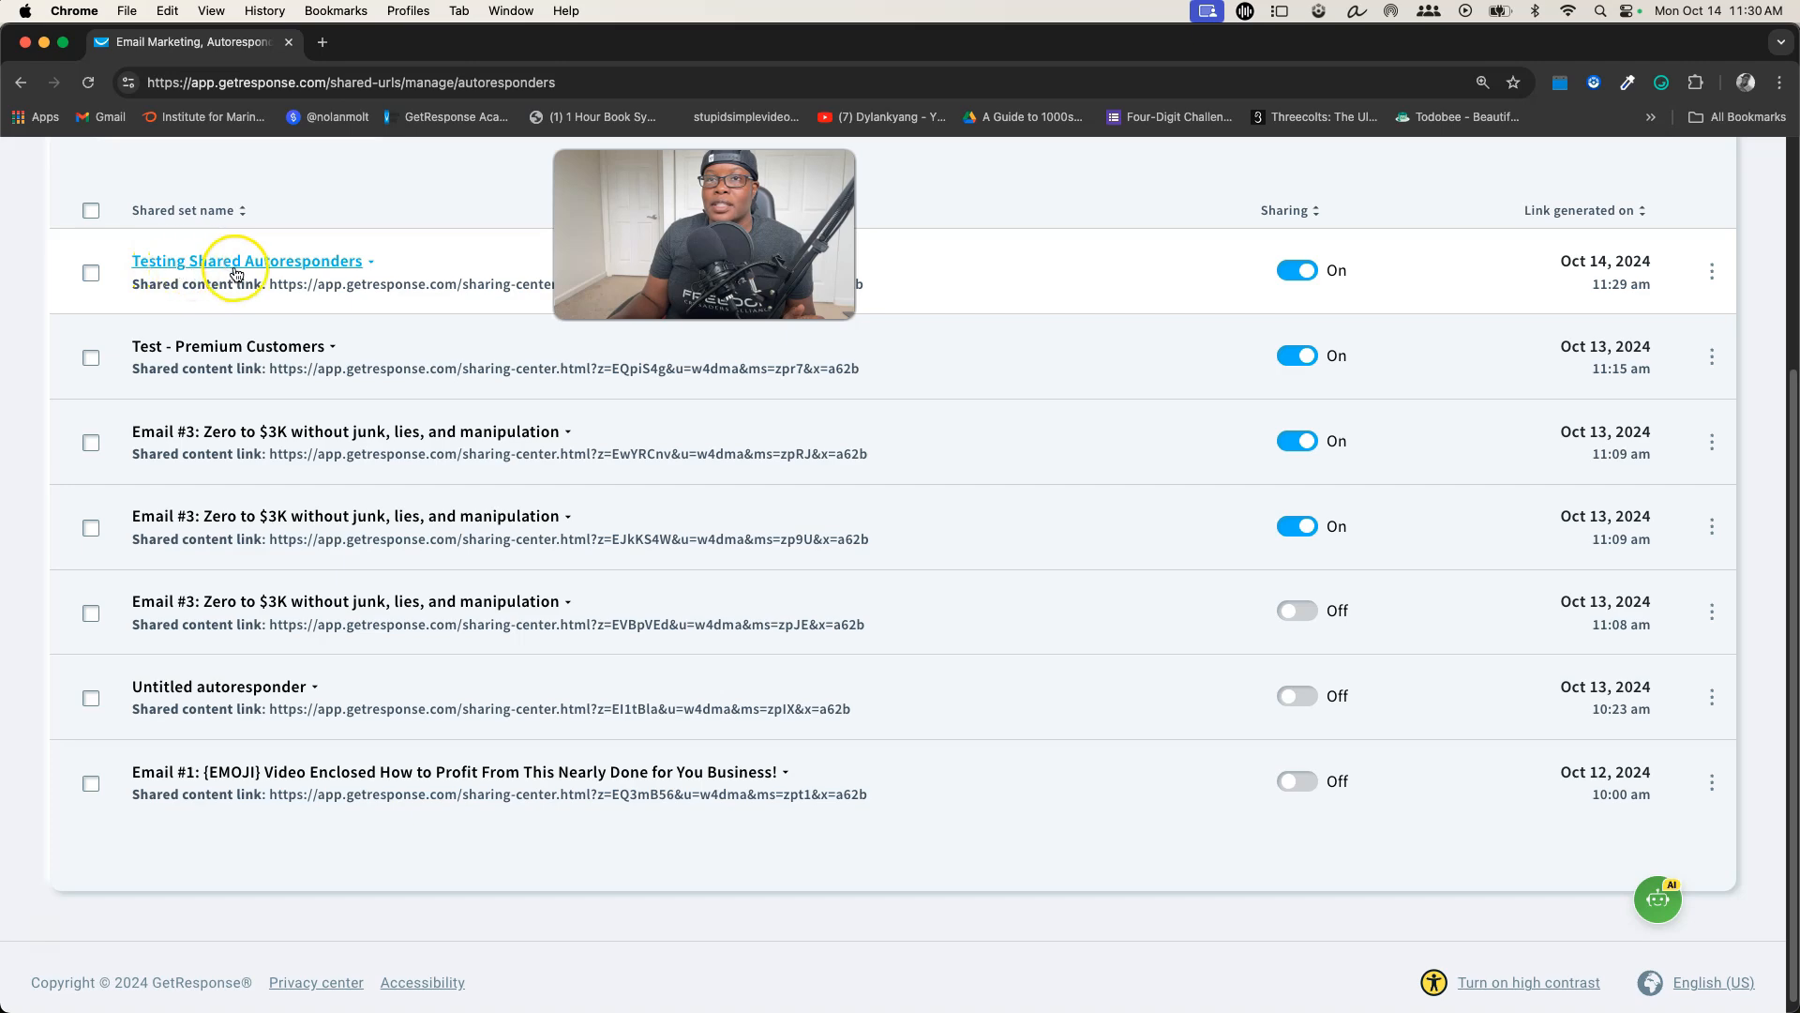
scroll(598, 402, up, 3)
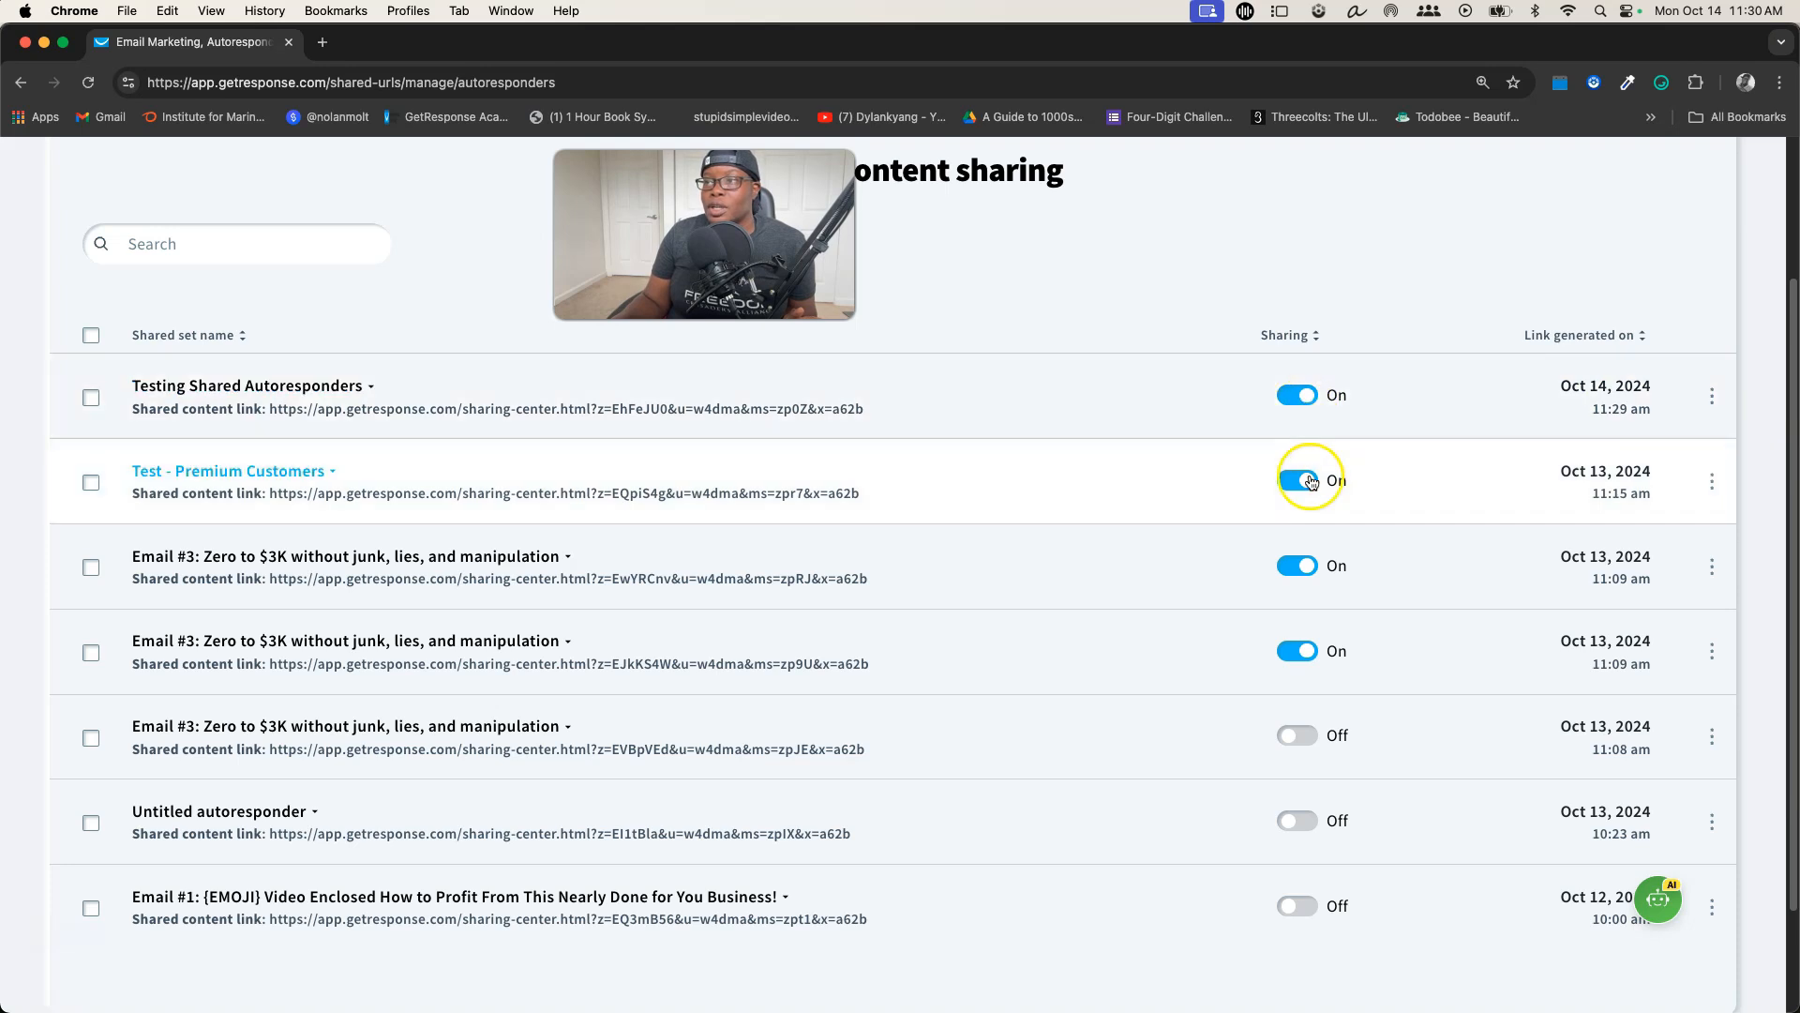
Open the shared content page of the "Testing Shared Autoresponders" set and look through its emails
click(1712, 396)
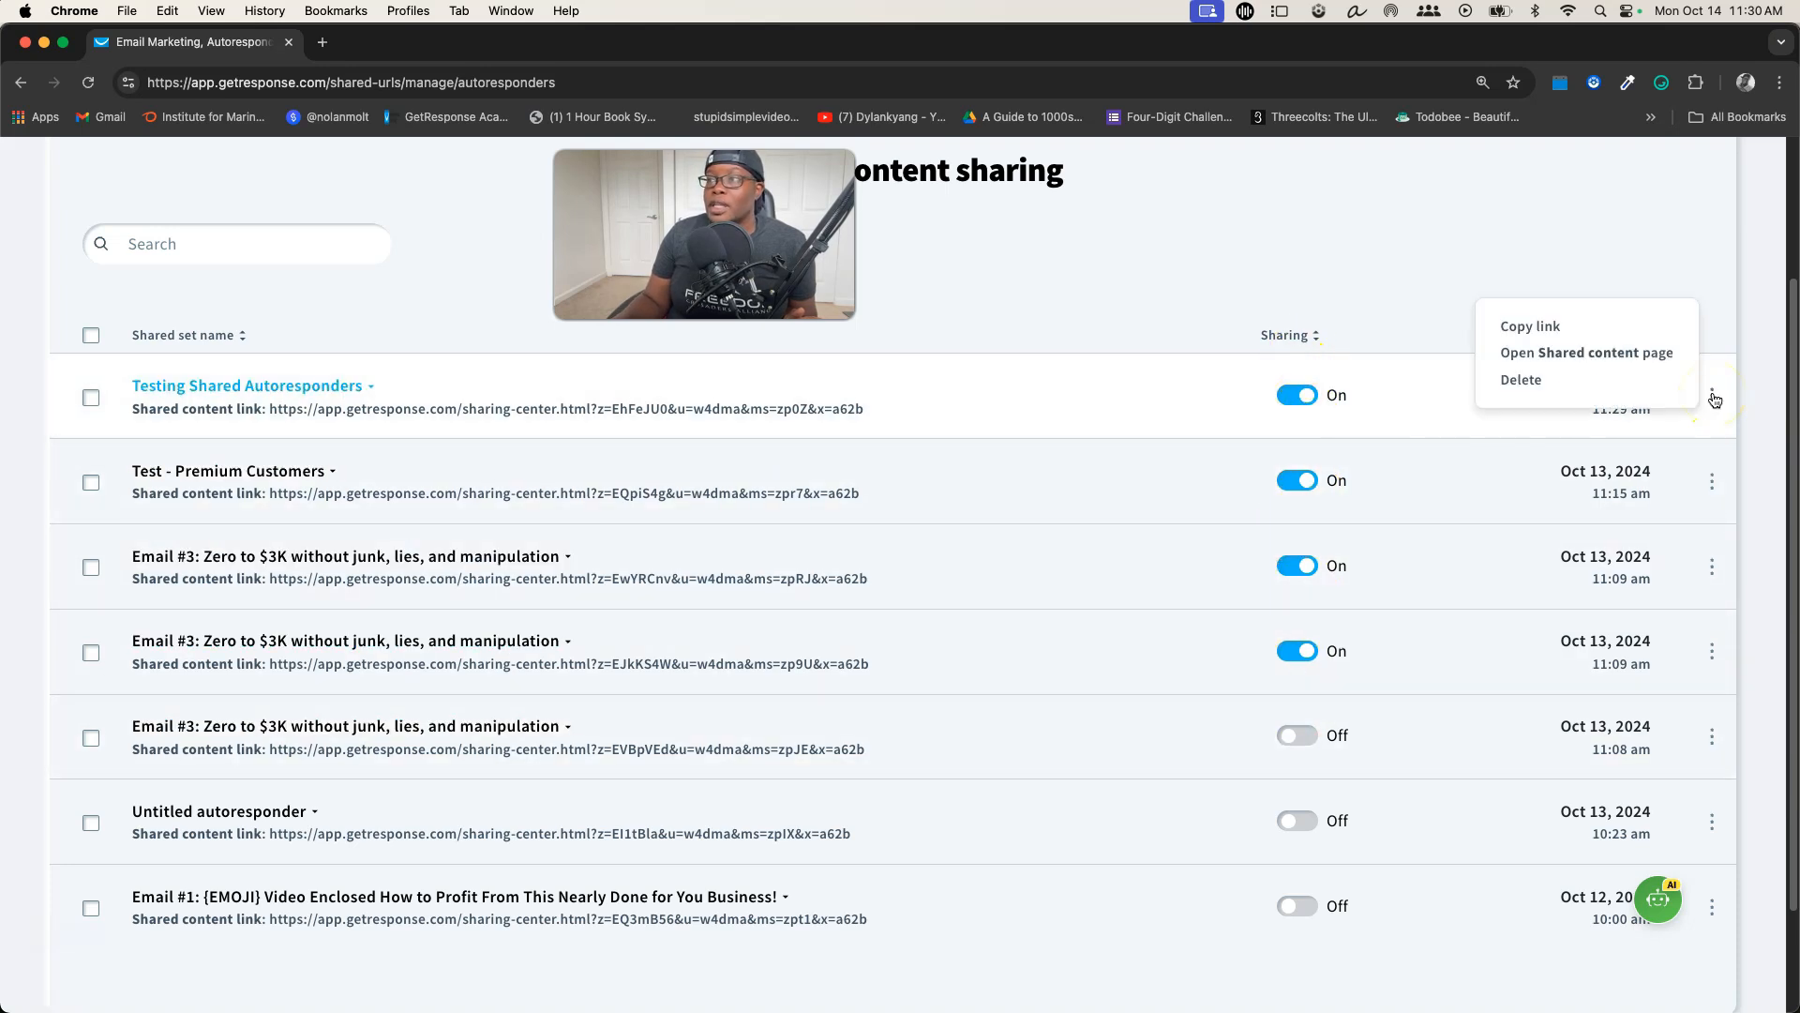
click(1572, 366)
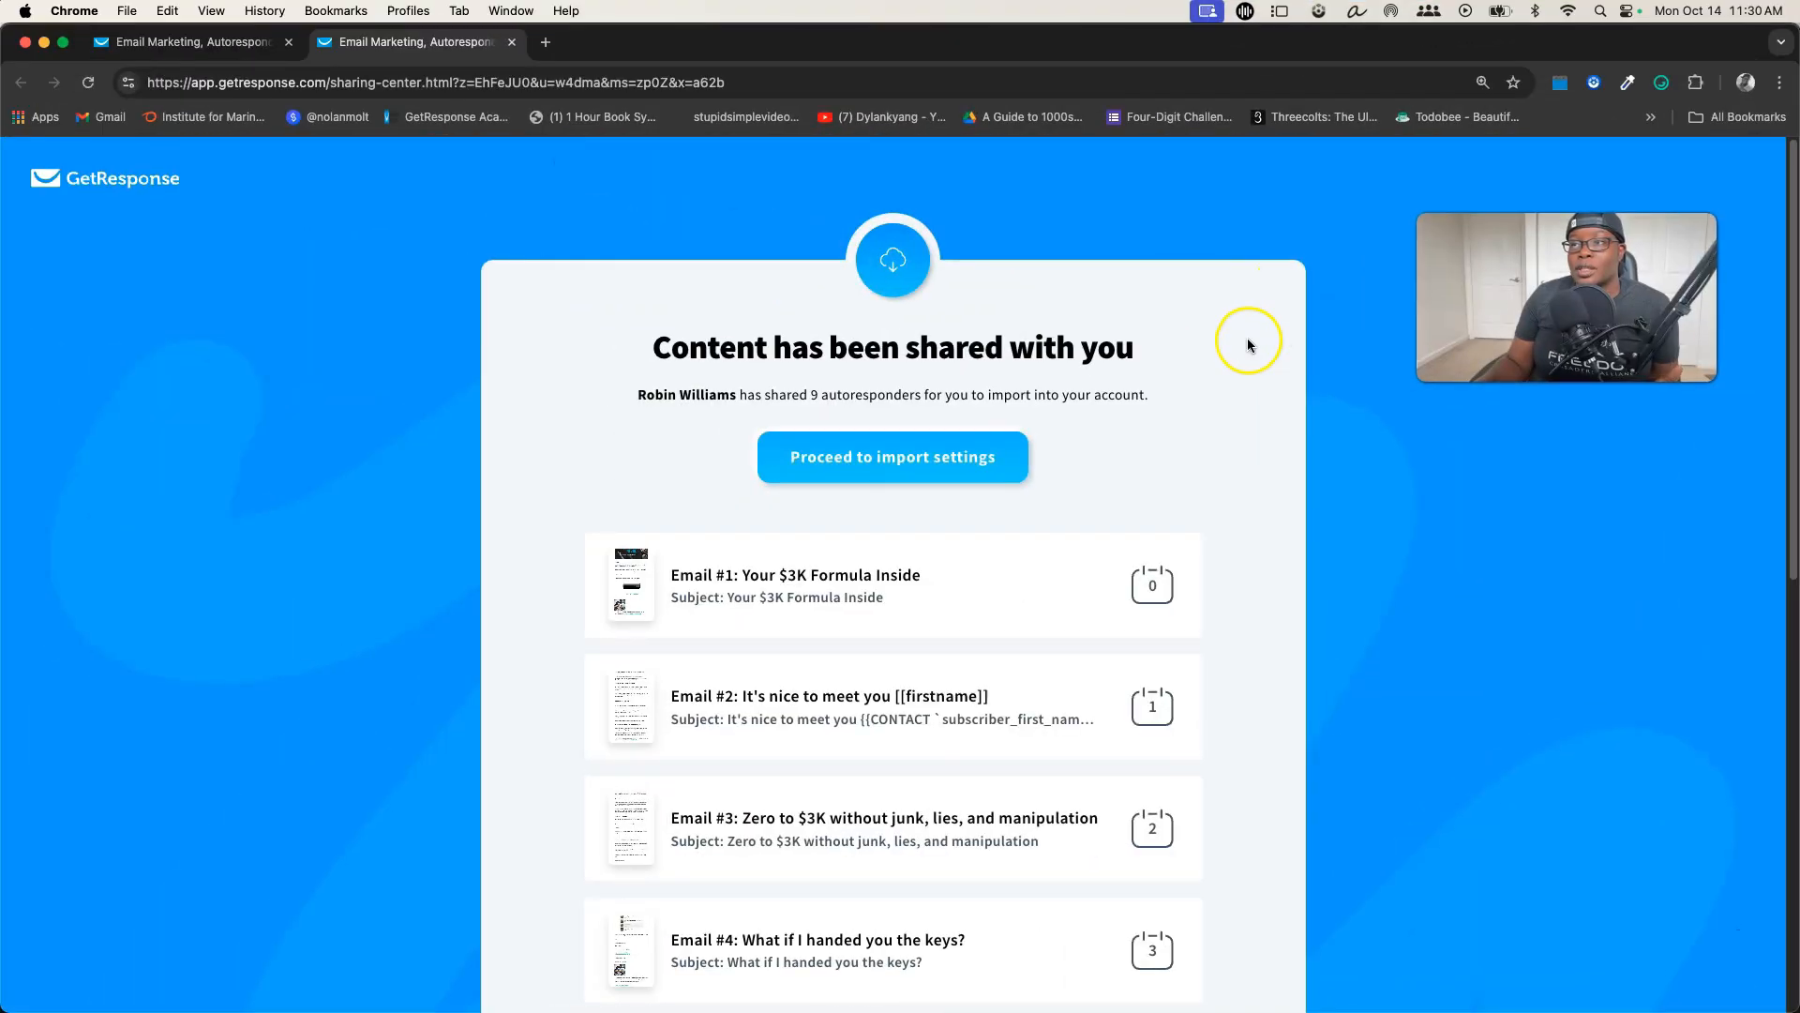
scroll(1247, 337, down, 1)
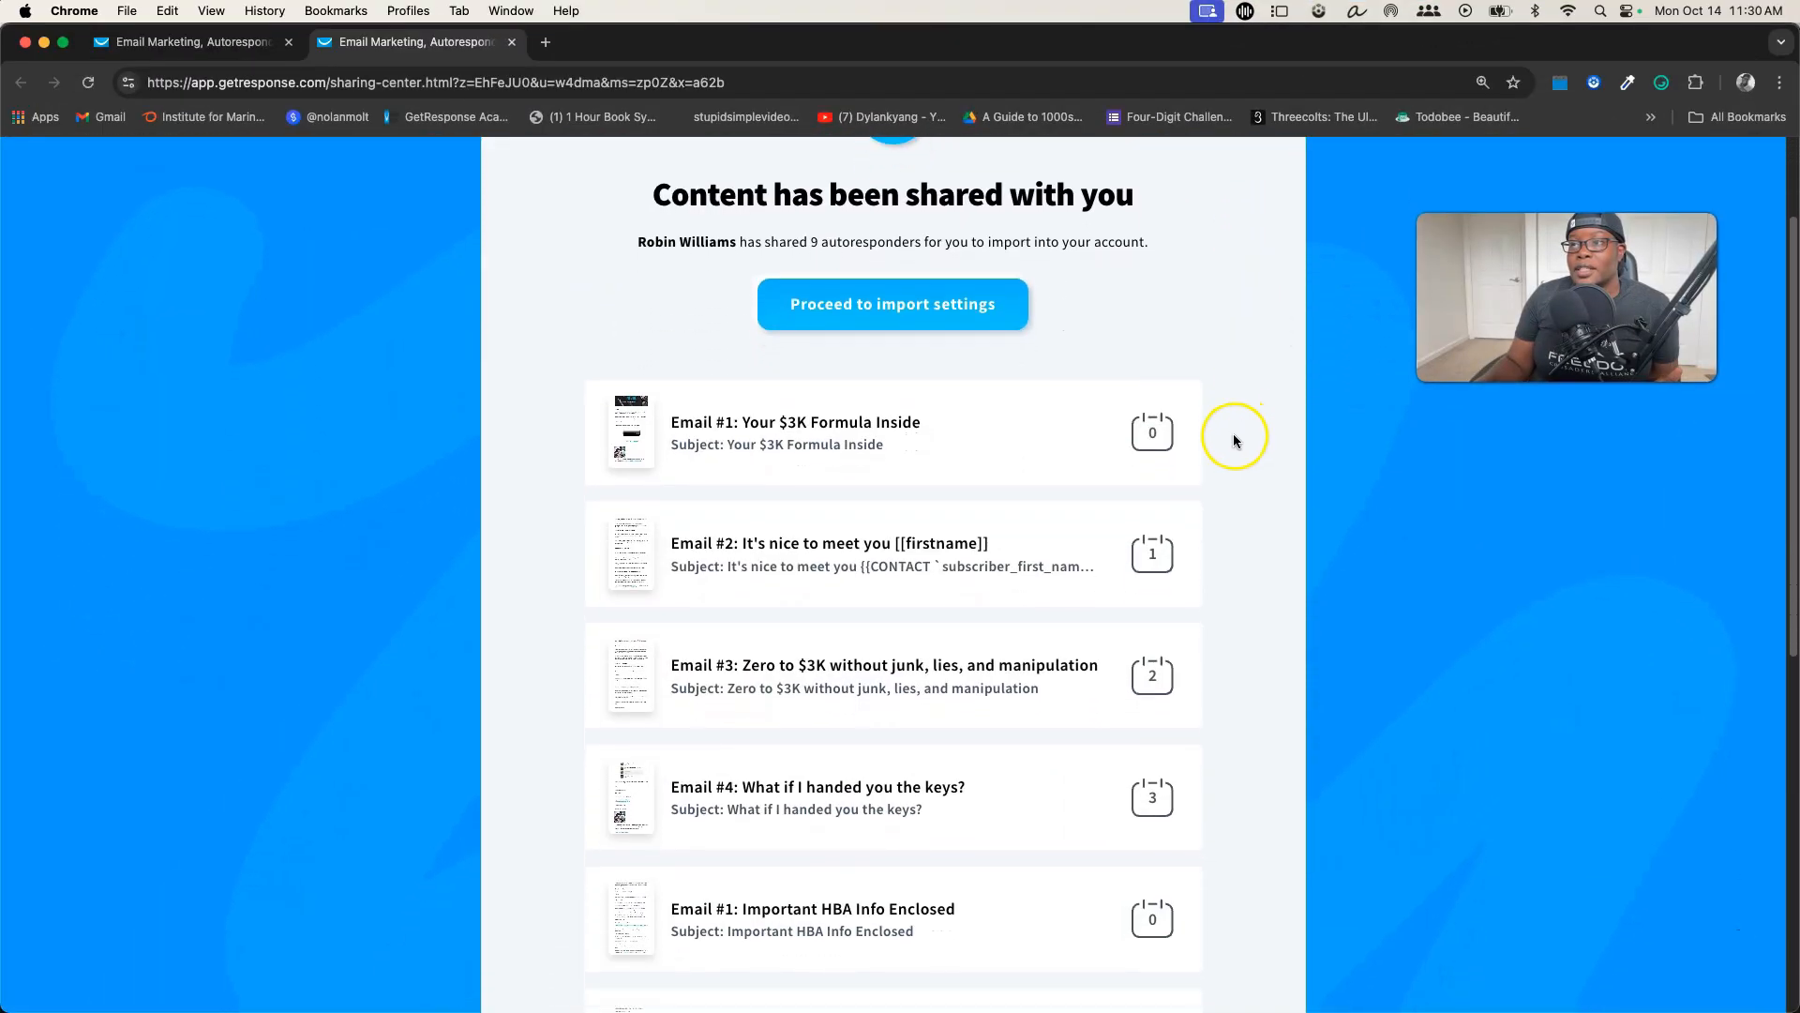
scroll(1233, 433, down, 10)
scroll(1222, 450, up, 12)
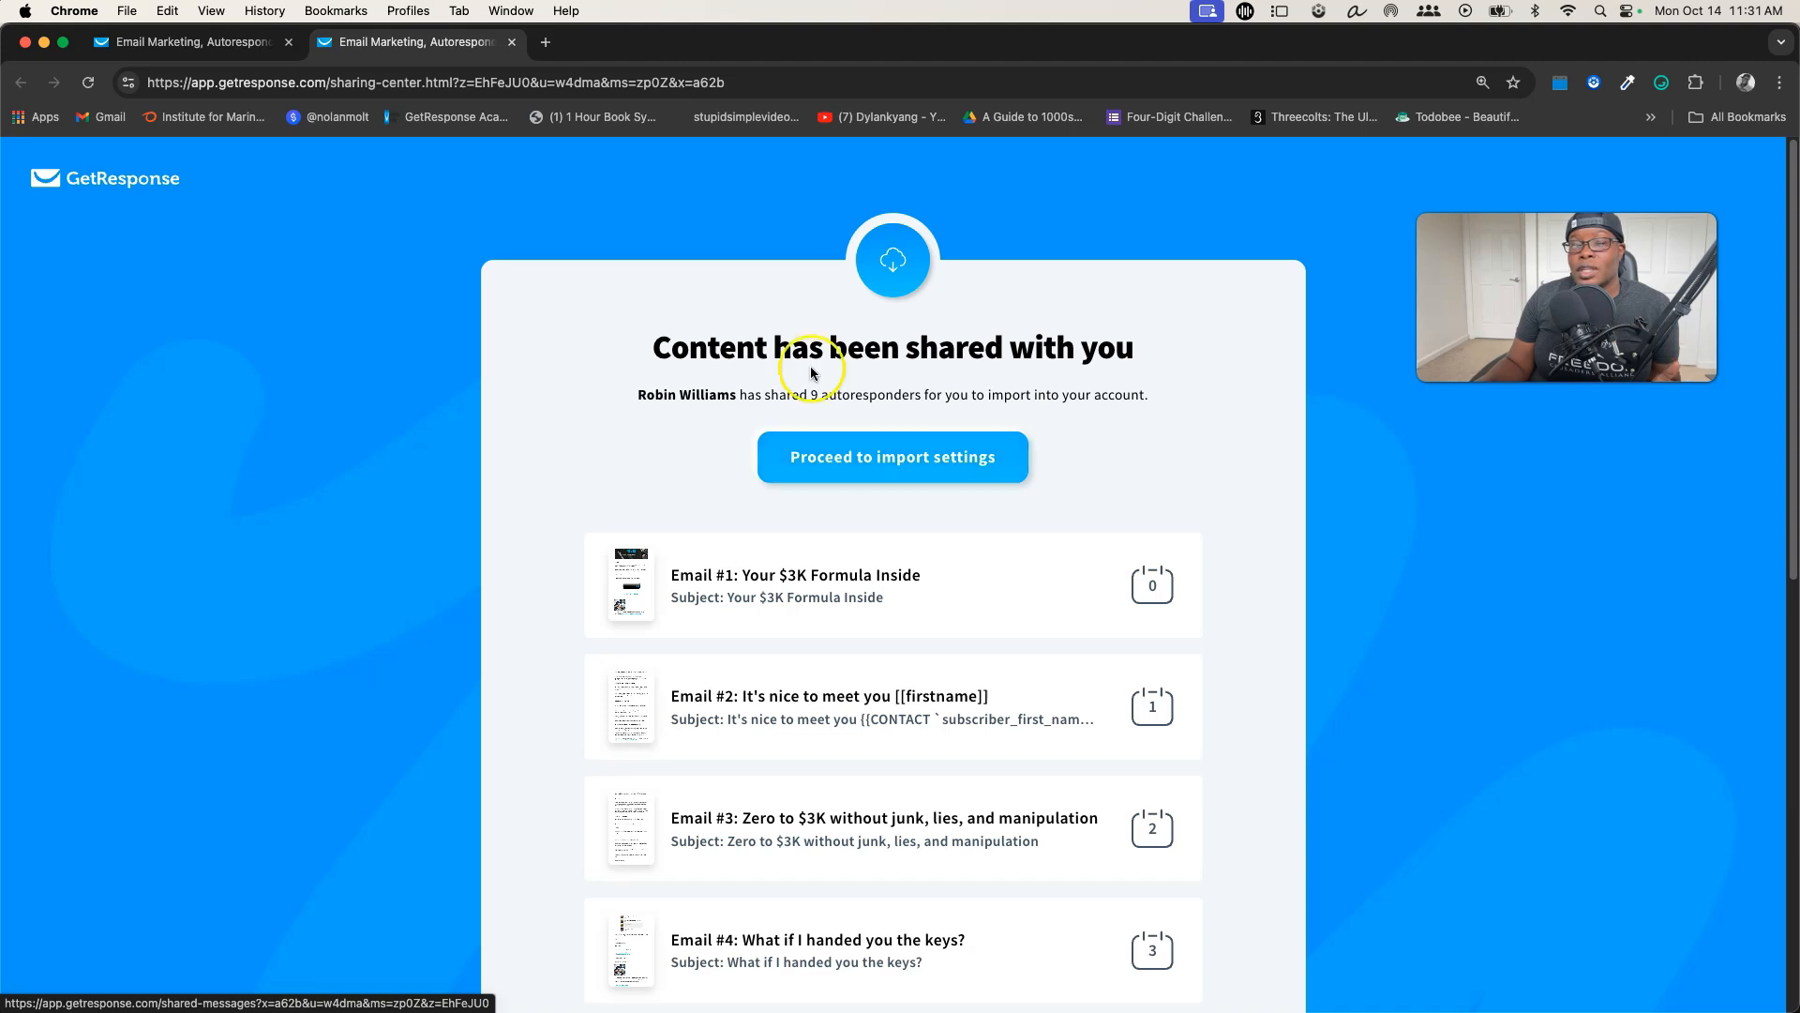
Load the copied shared content link in the current browser tab
click(555, 83)
key(super+v)
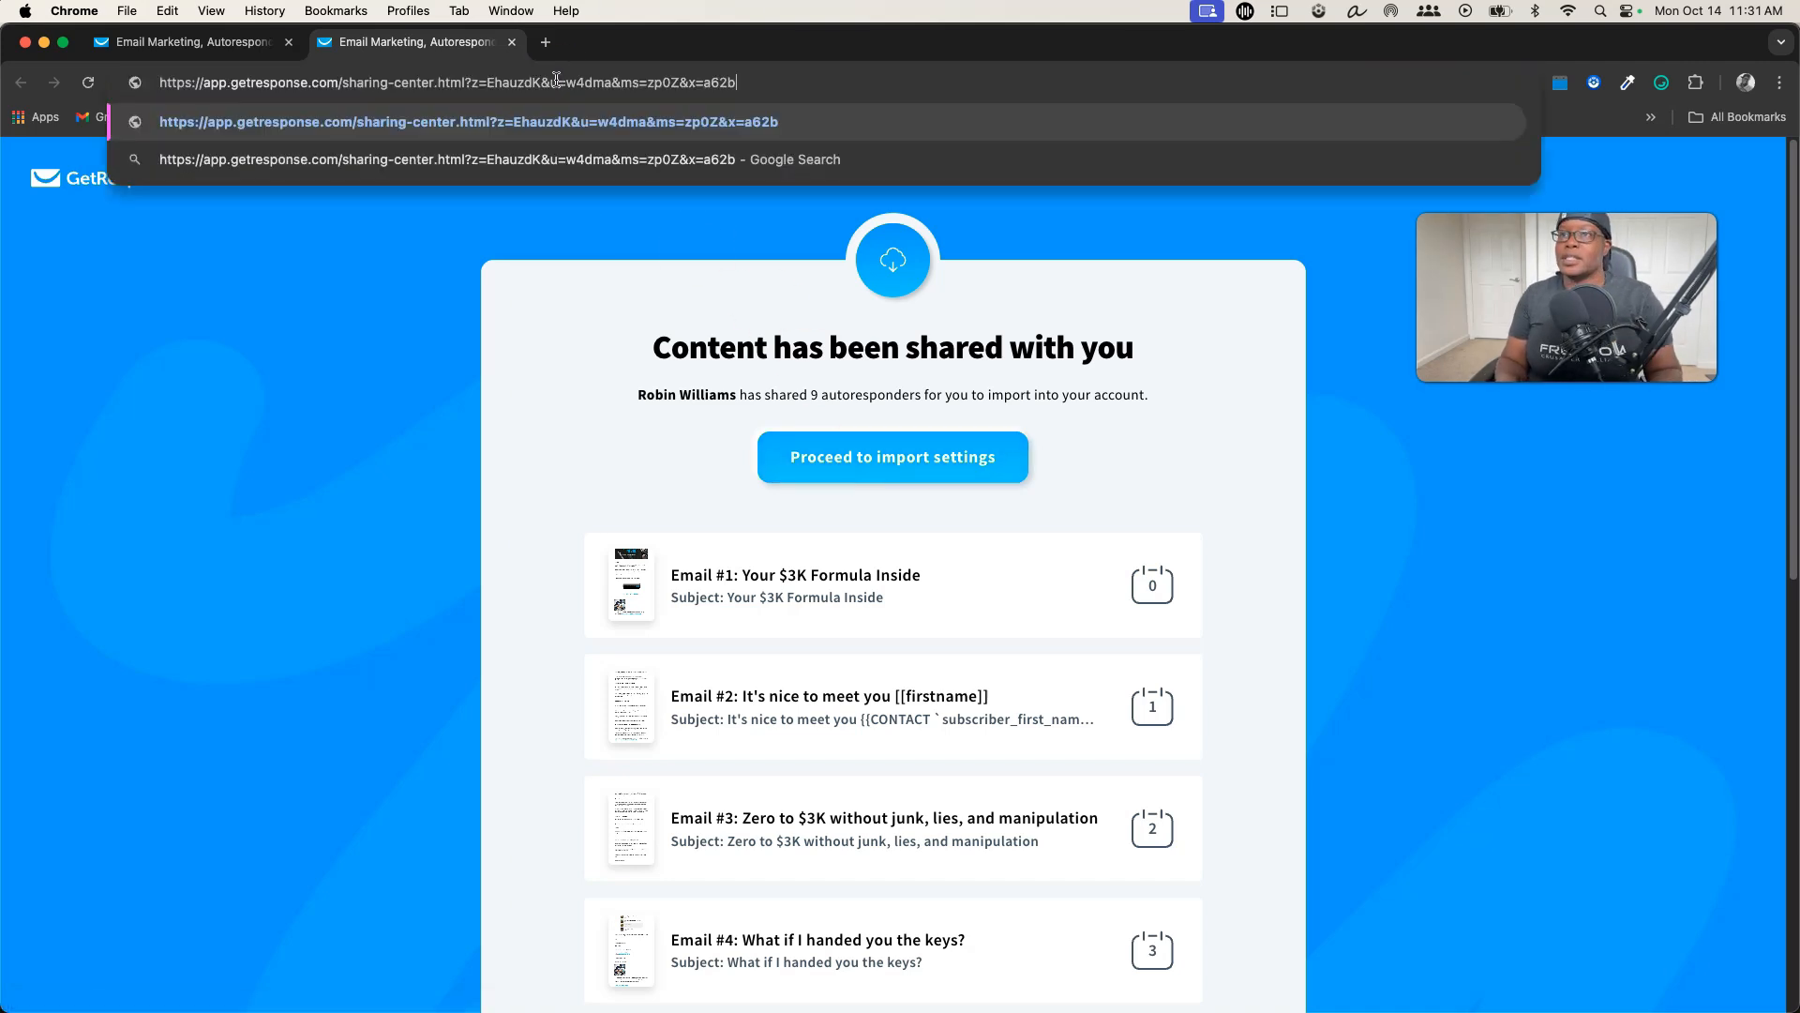
key(Return)
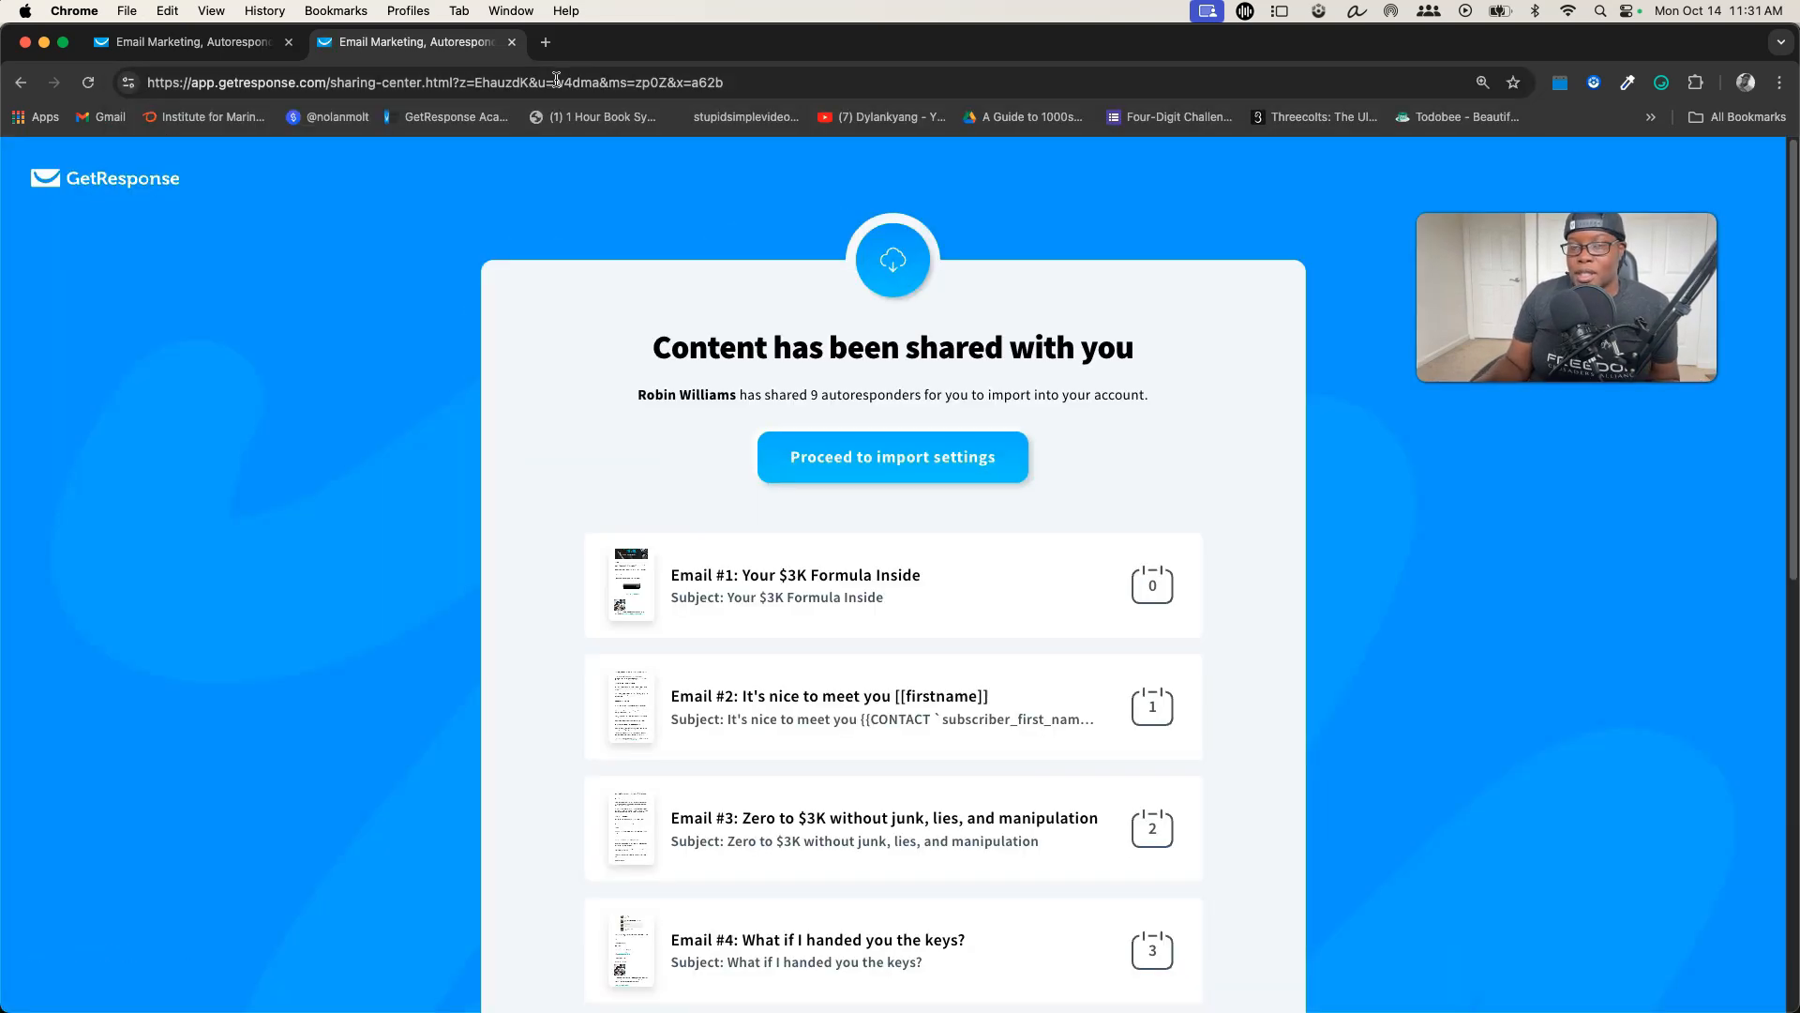
Proceed to the import settings, review the selected emails and import all shared autoresponders into the testdelete list
click(900, 467)
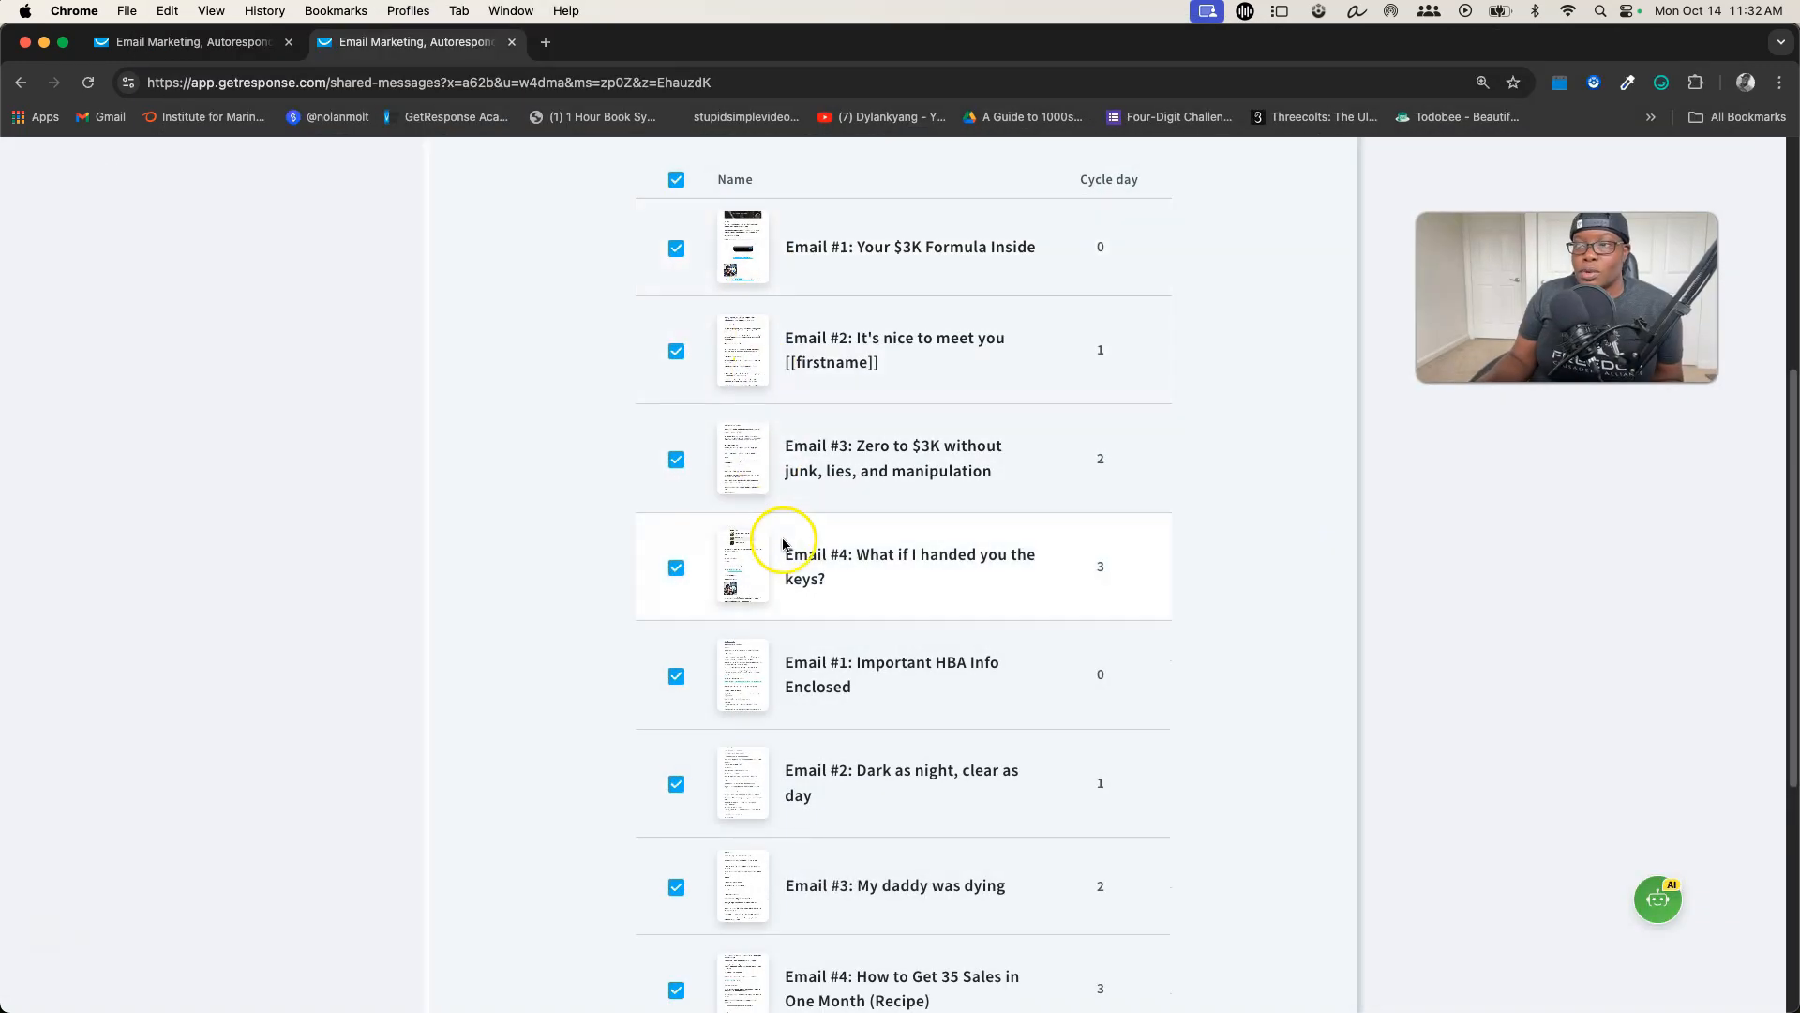
scroll(783, 542, down, 3)
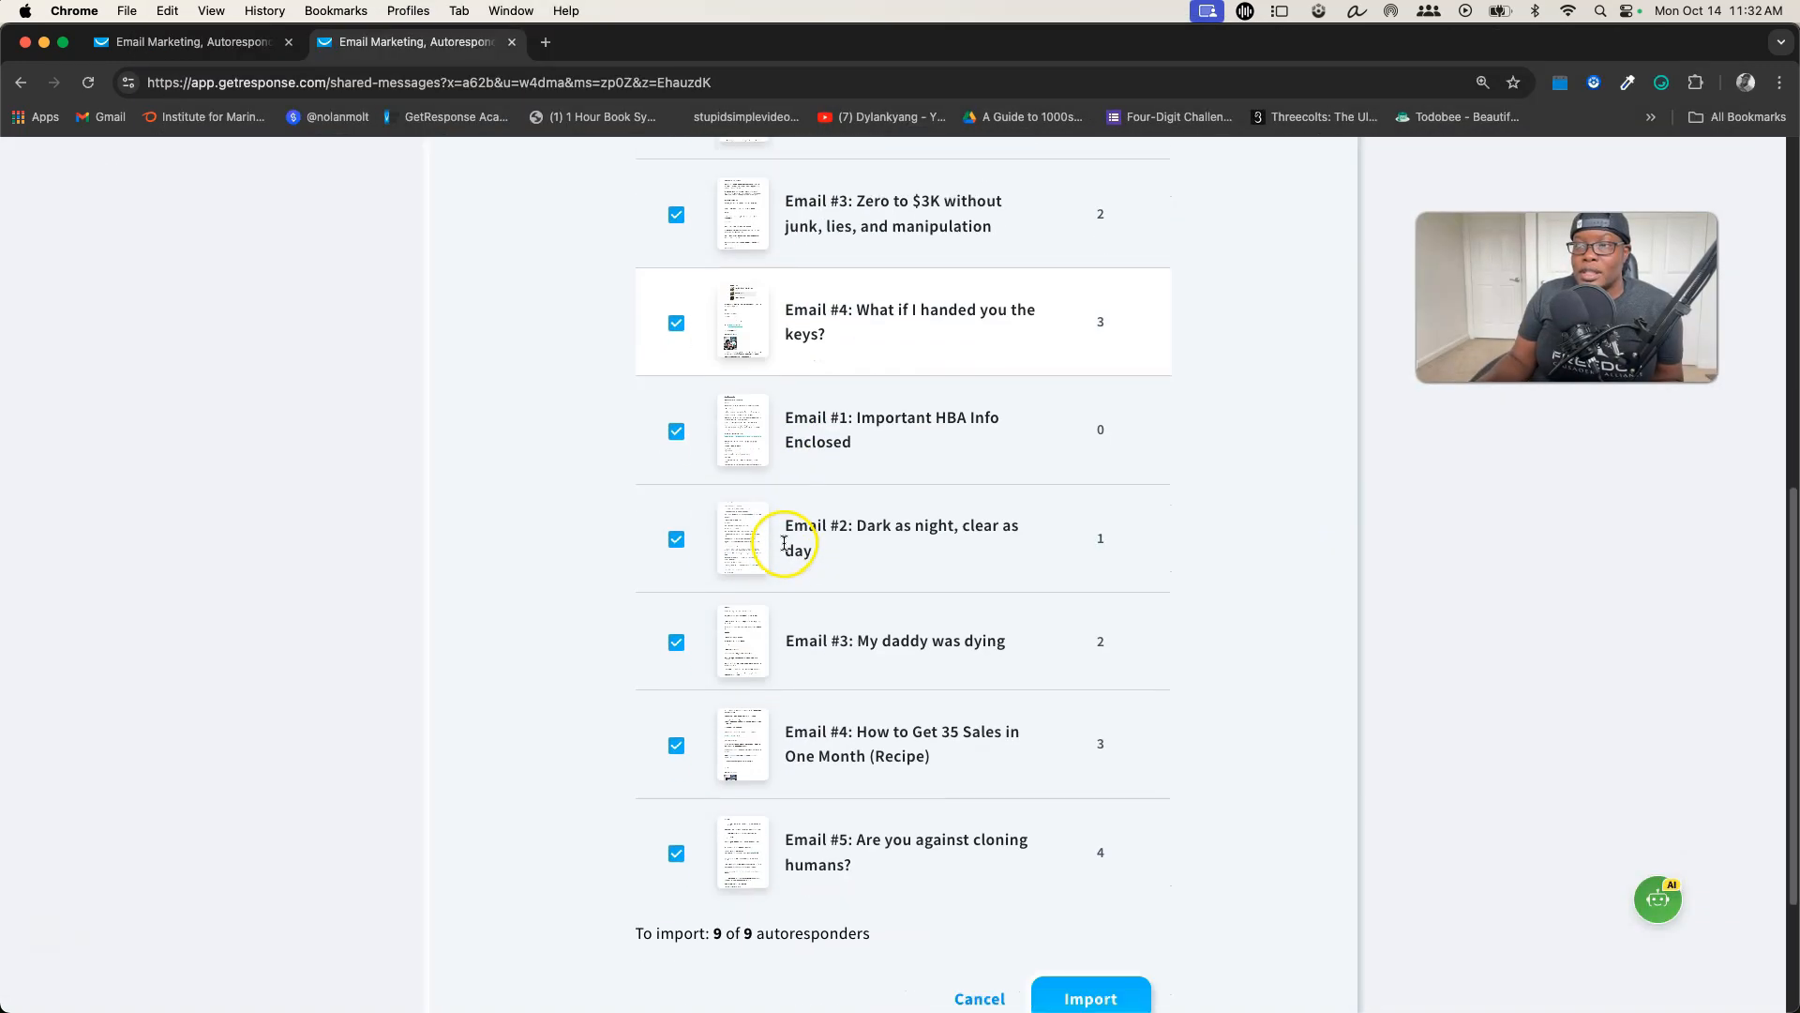
scroll(784, 542, up, 8)
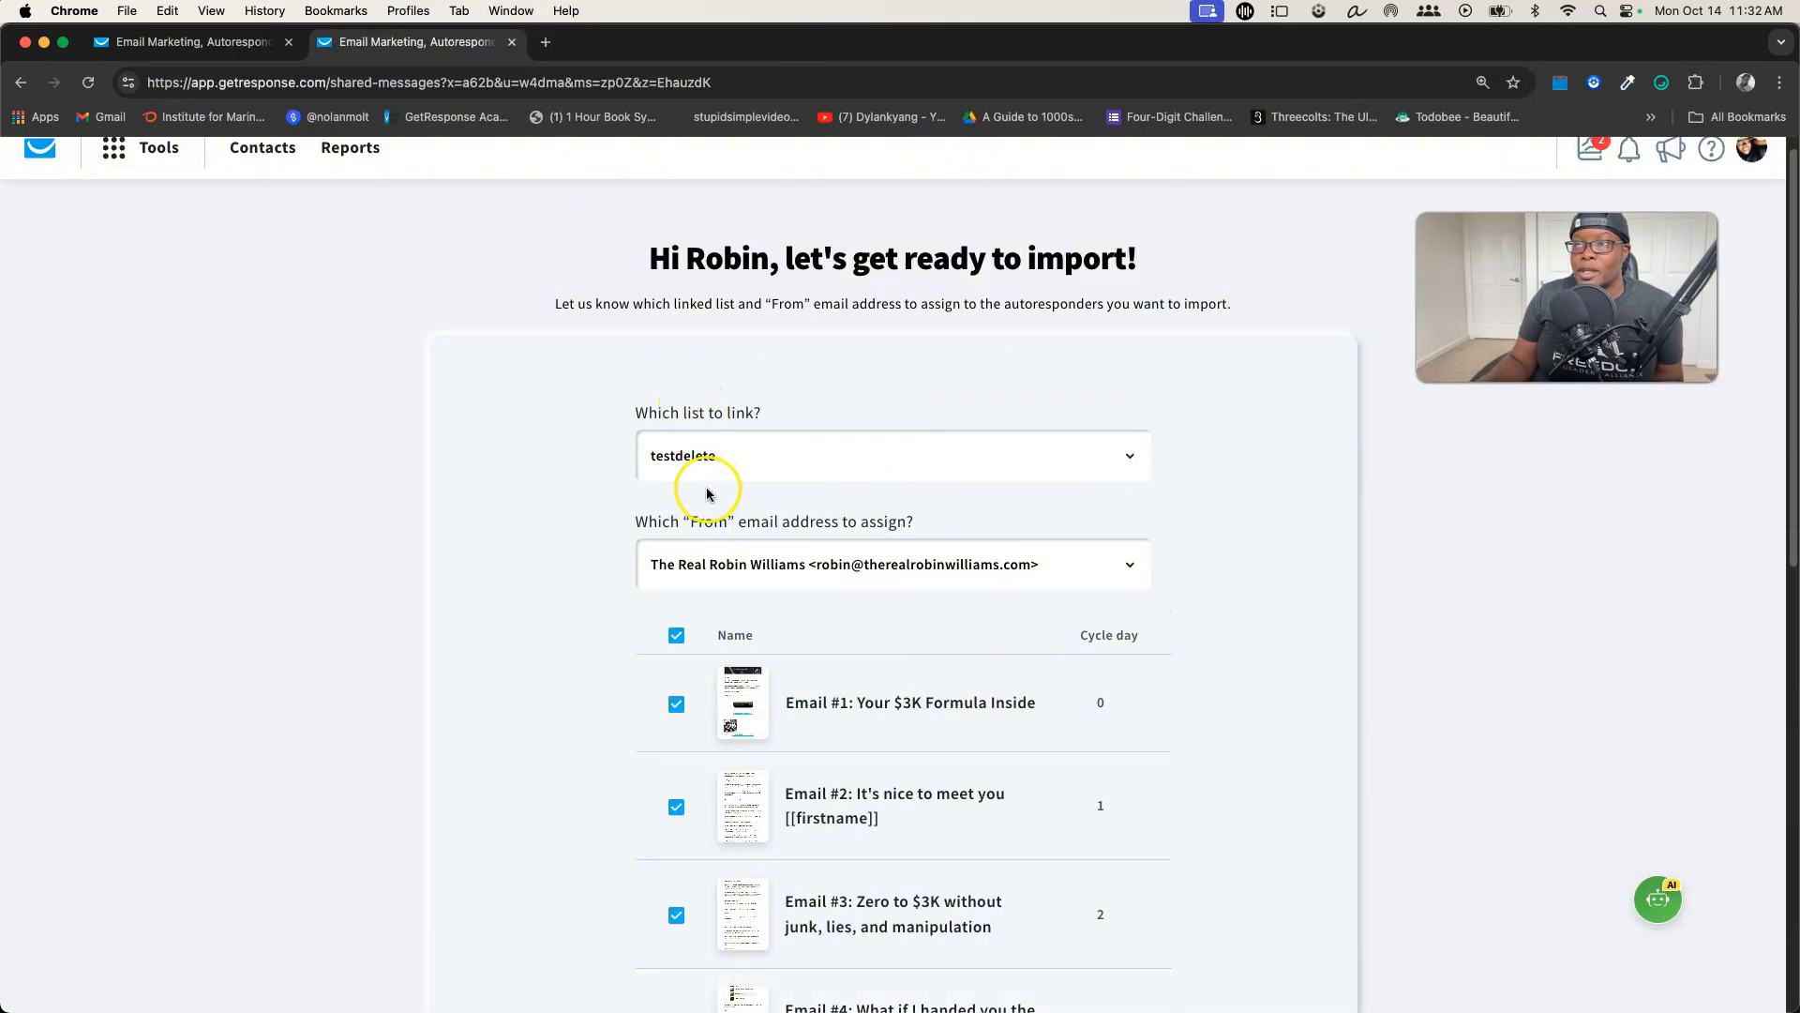
scroll(851, 741, down, 10)
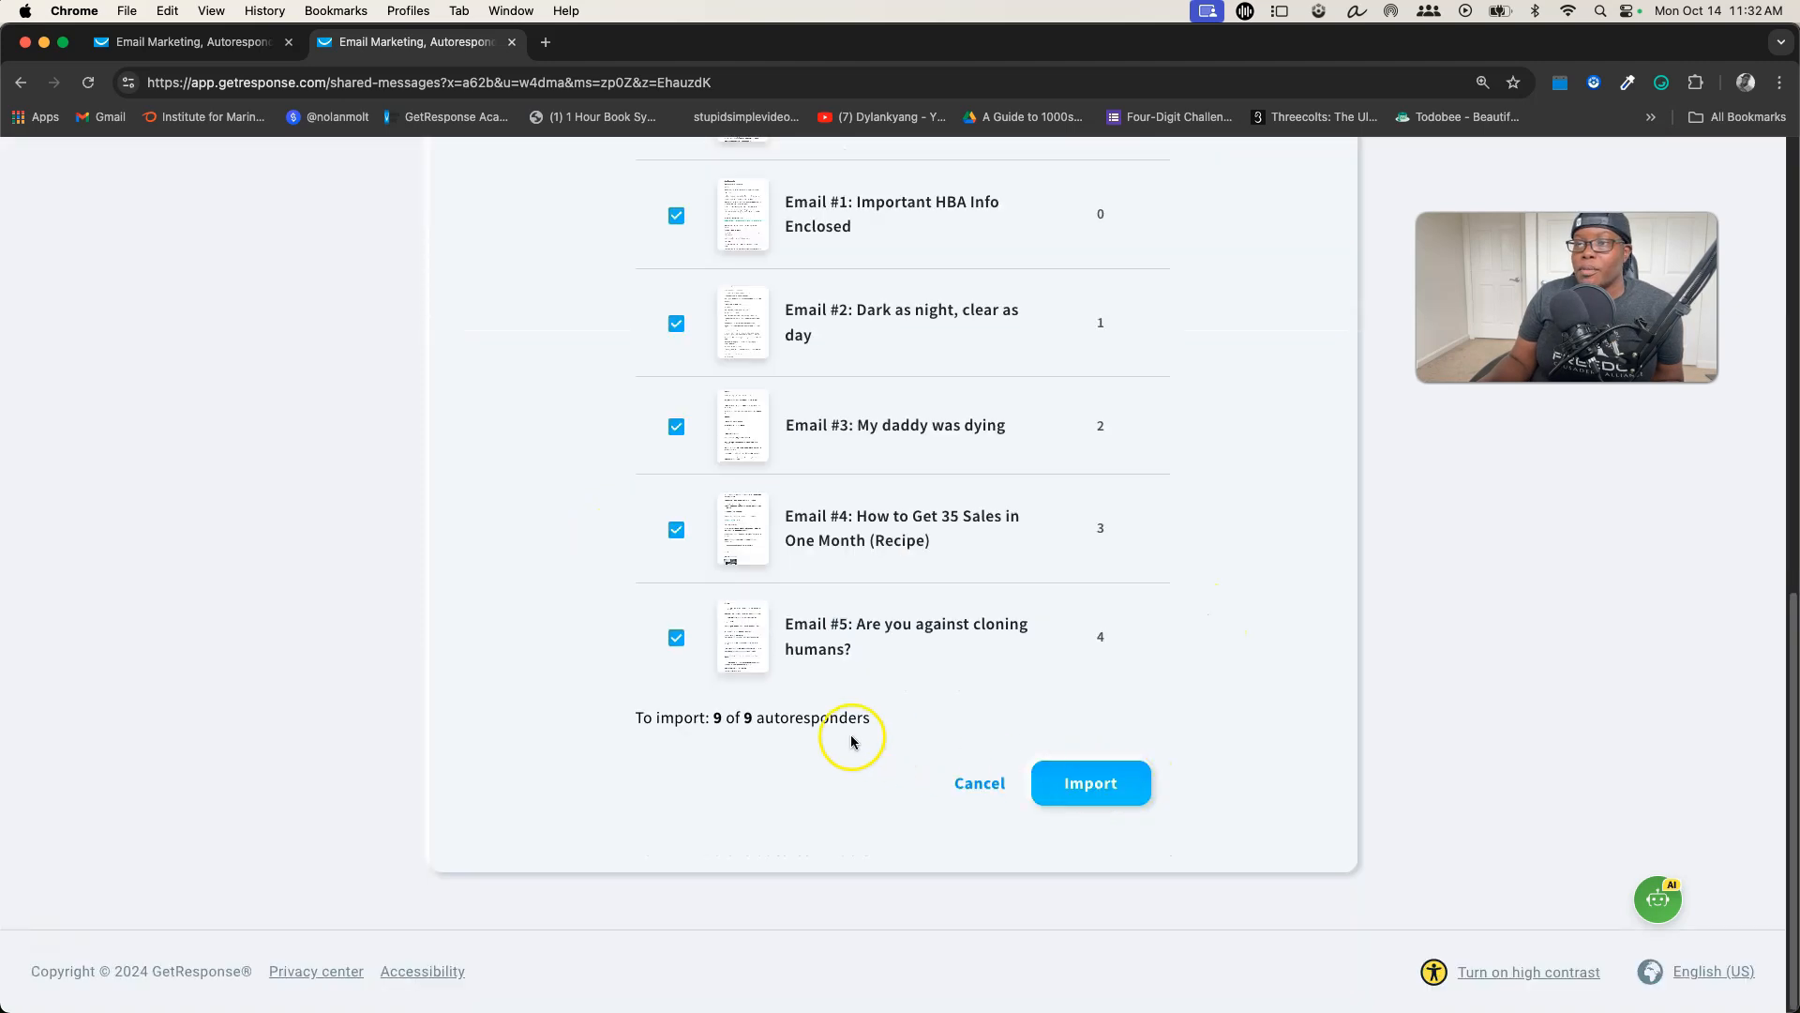
drag(710, 718, 830, 719)
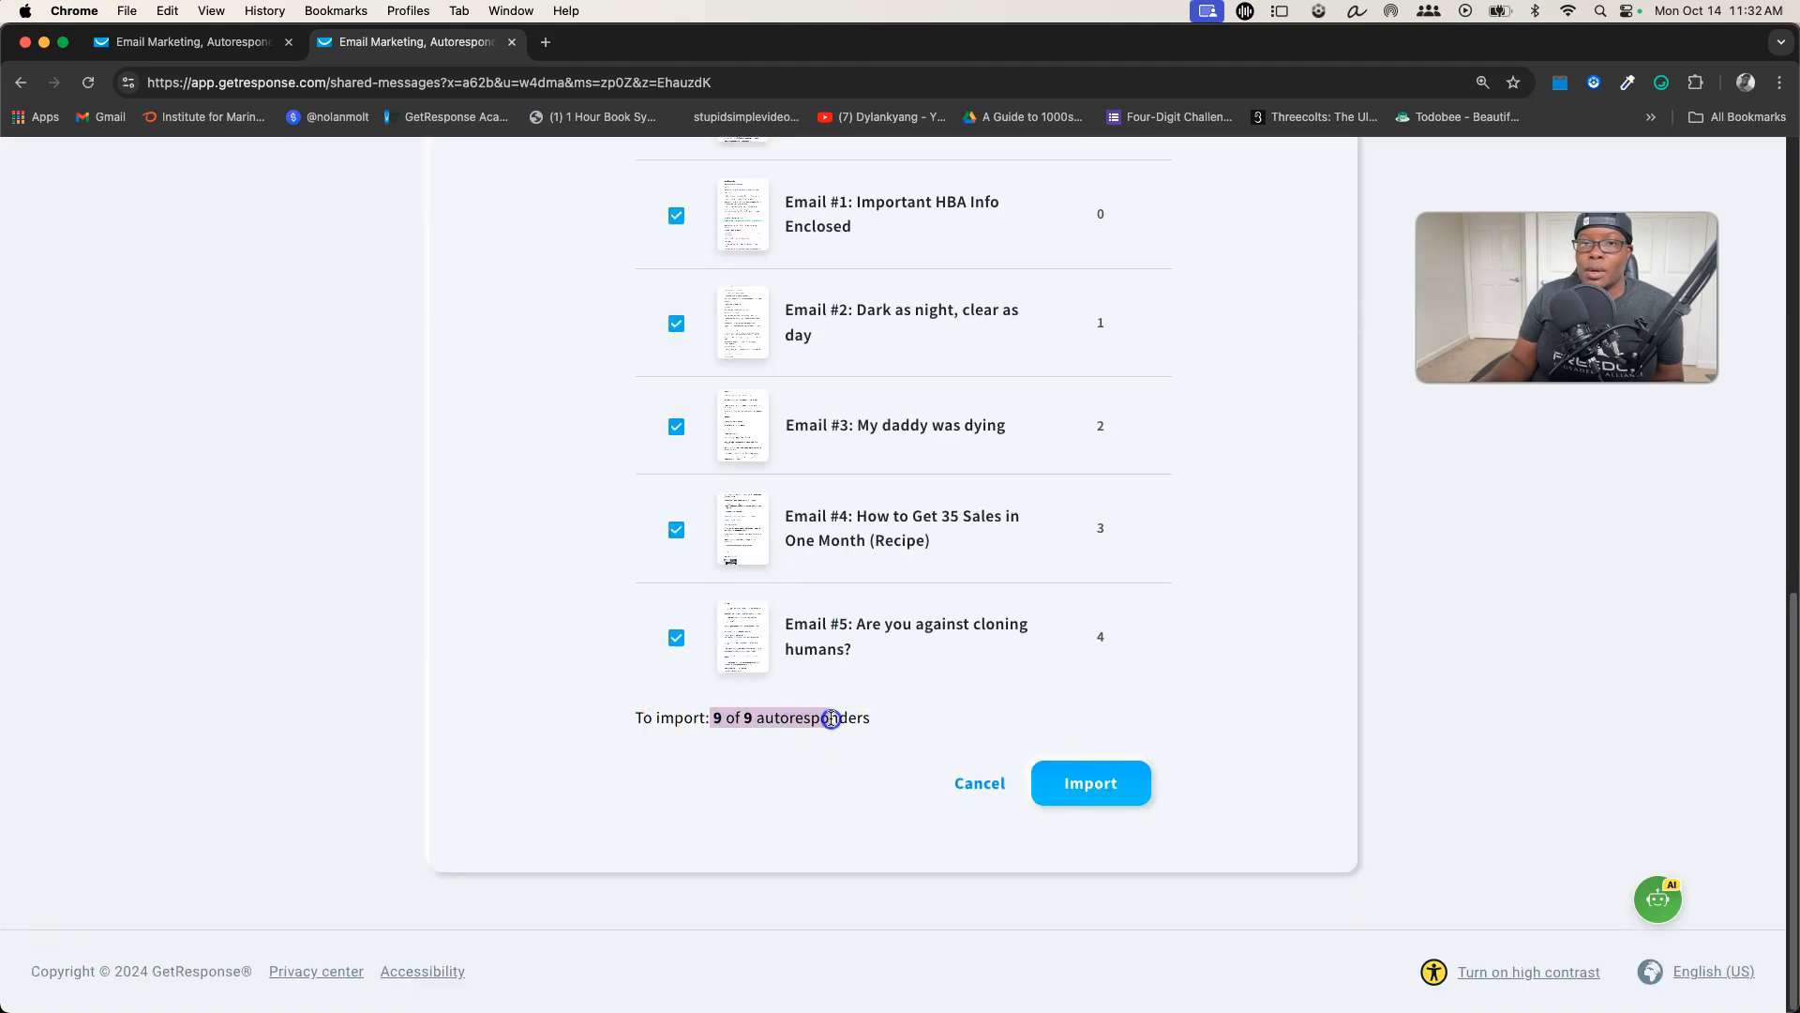
click(1065, 779)
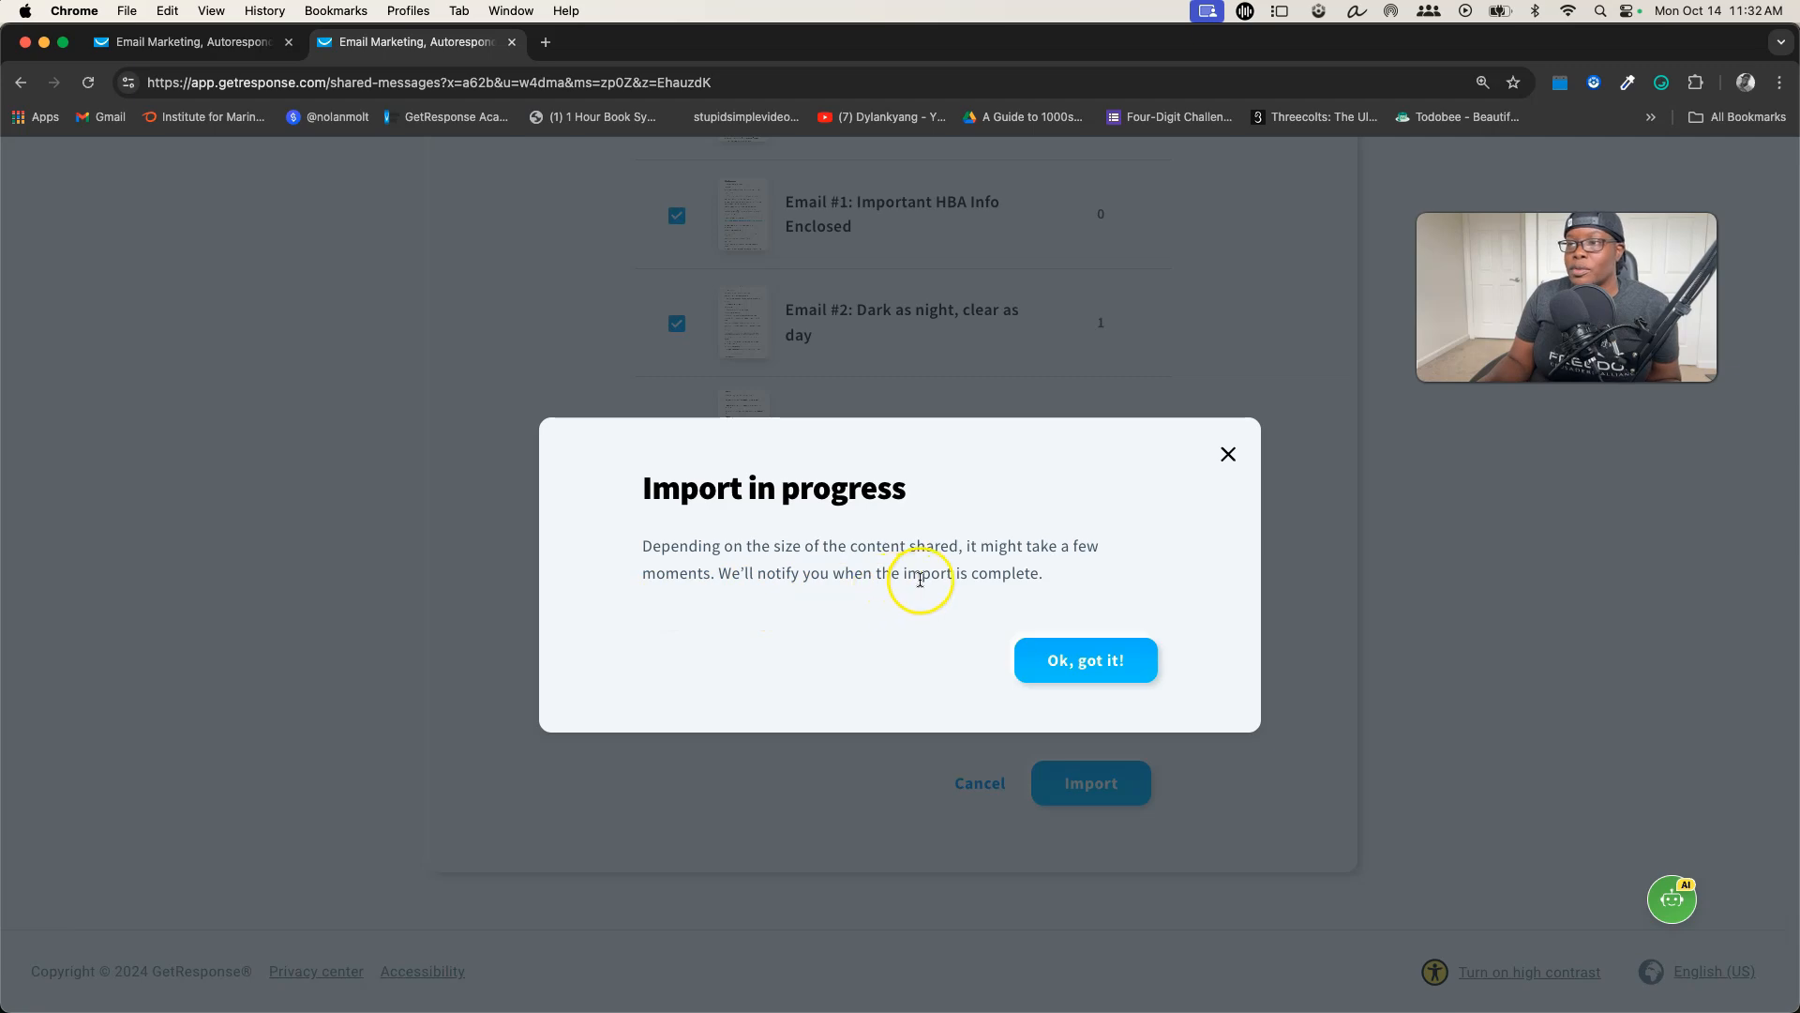
Dismiss the import notice, filter the autoresponder list to the testdelete list only and look through the imported emails
click(1086, 643)
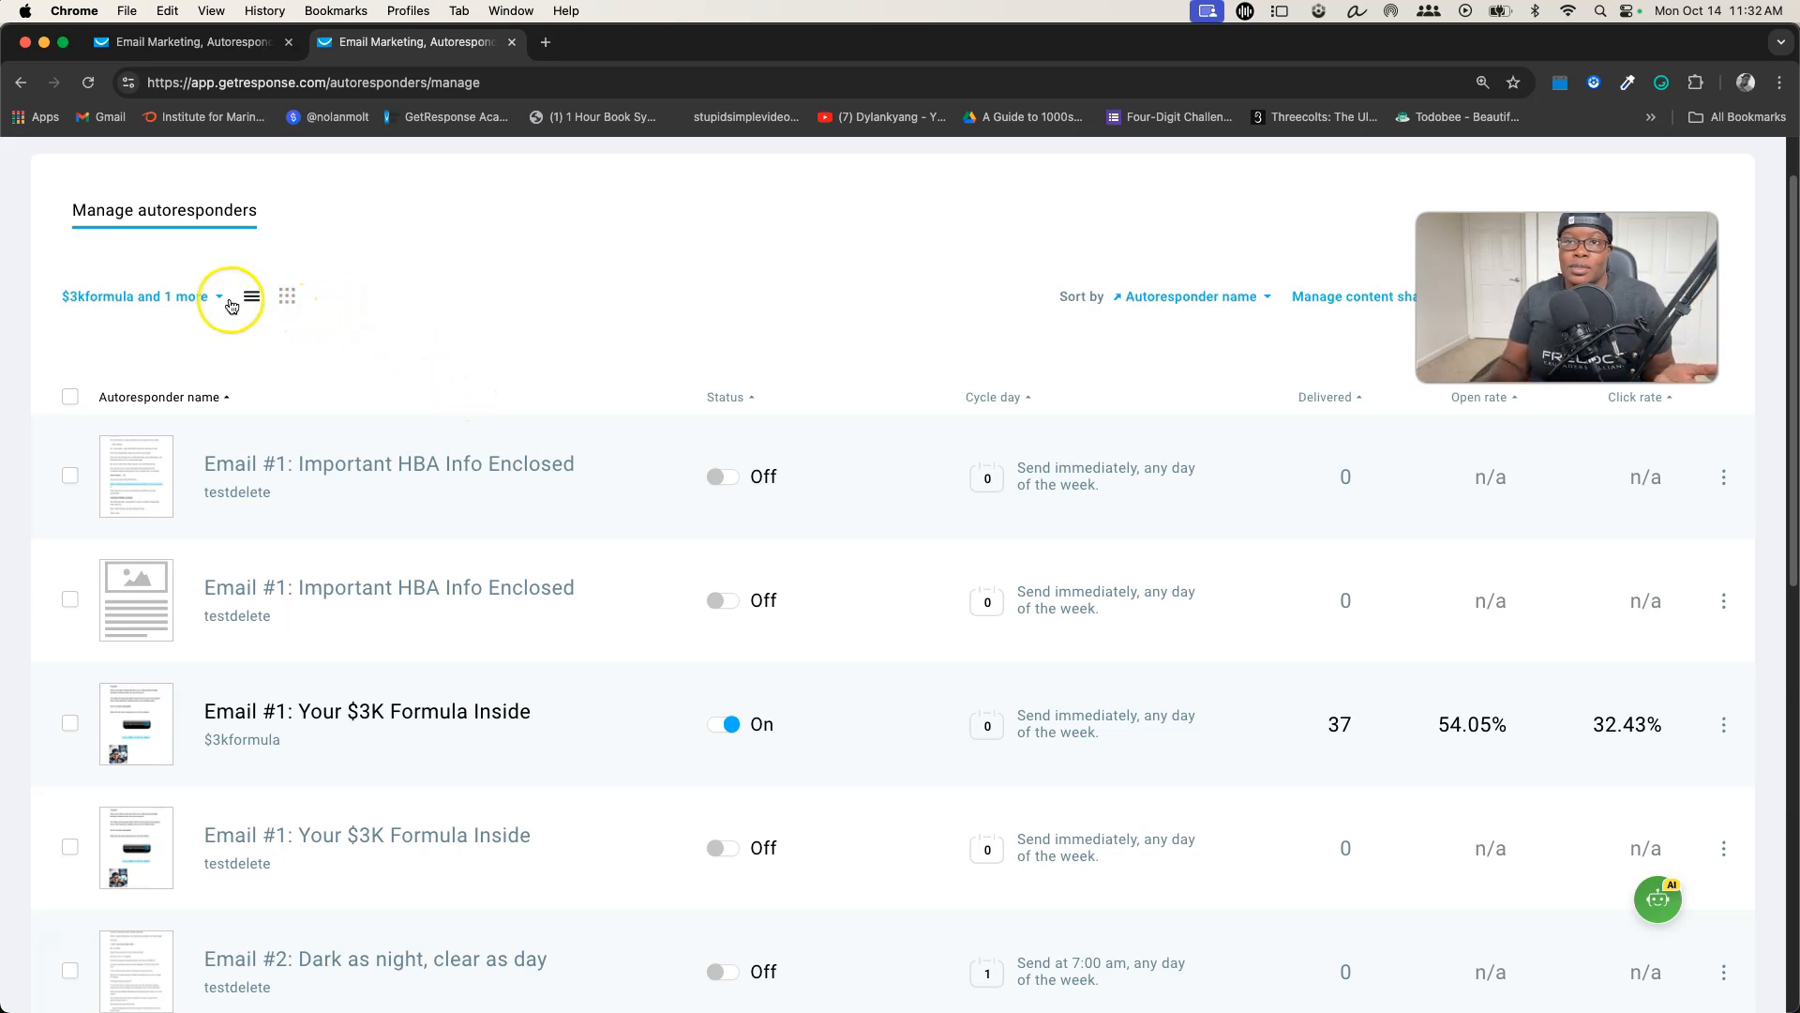
click(206, 298)
scroll(145, 189, down, 3)
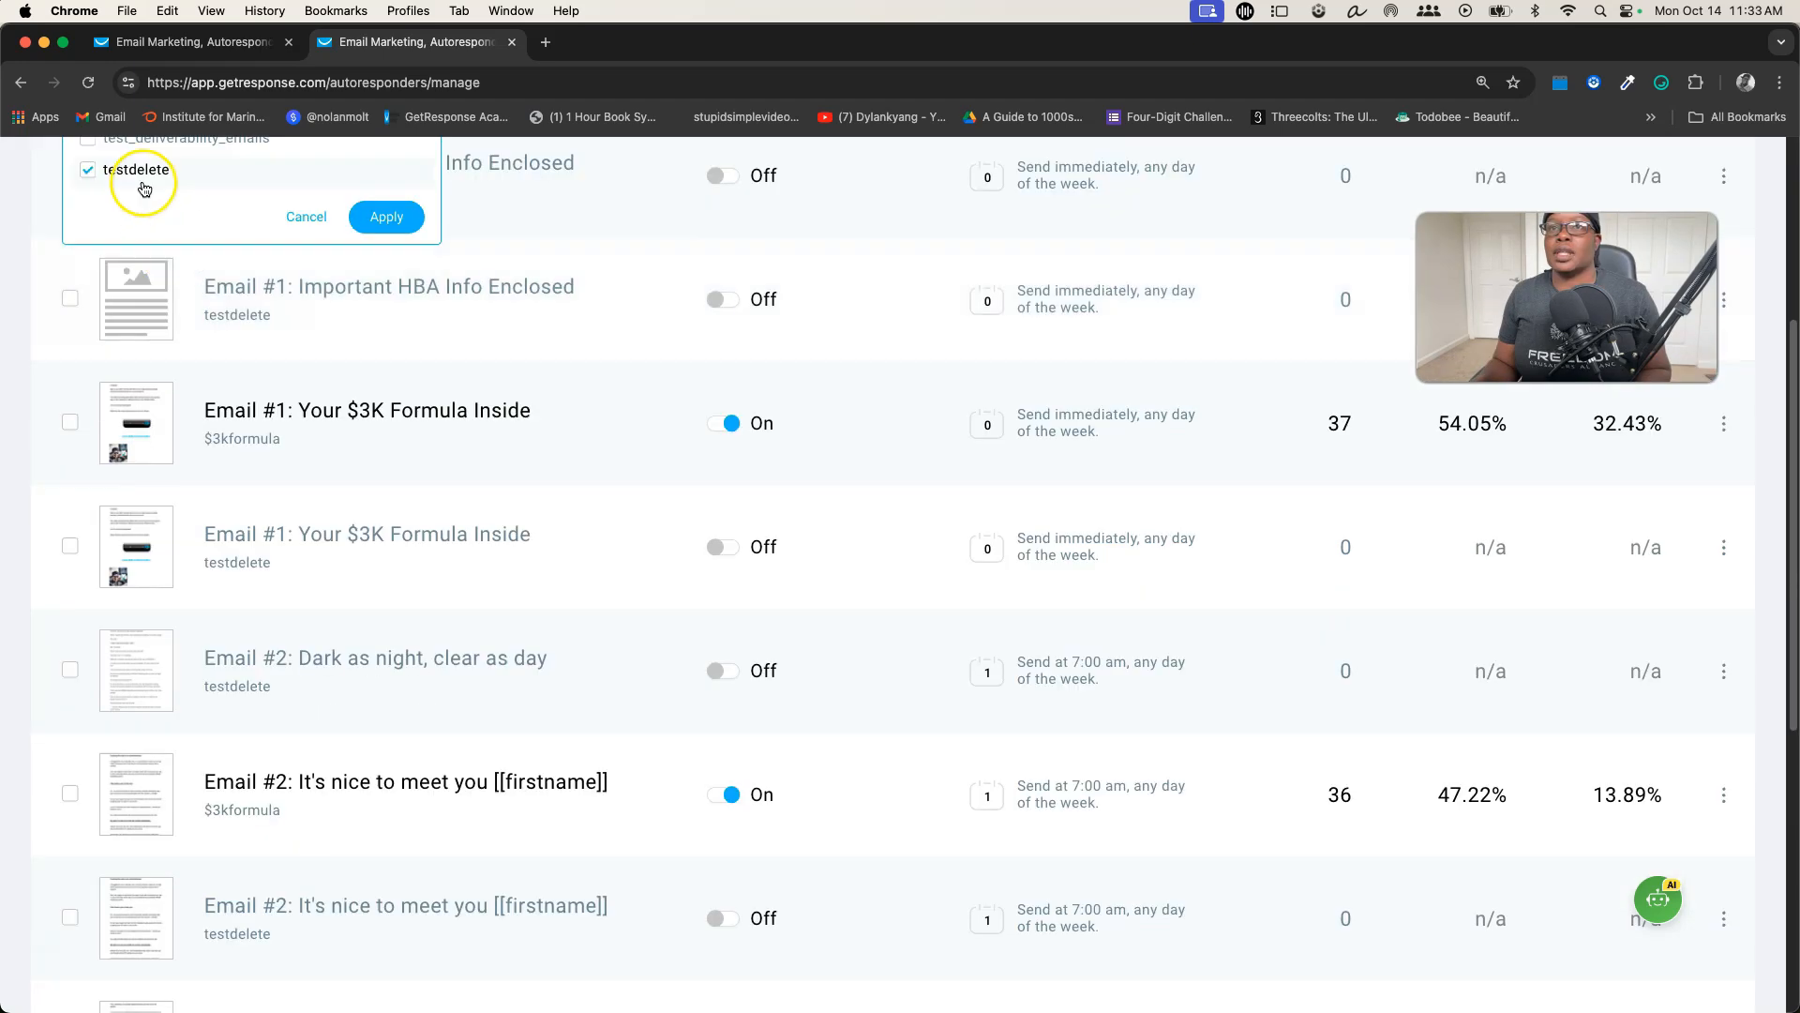
click(380, 216)
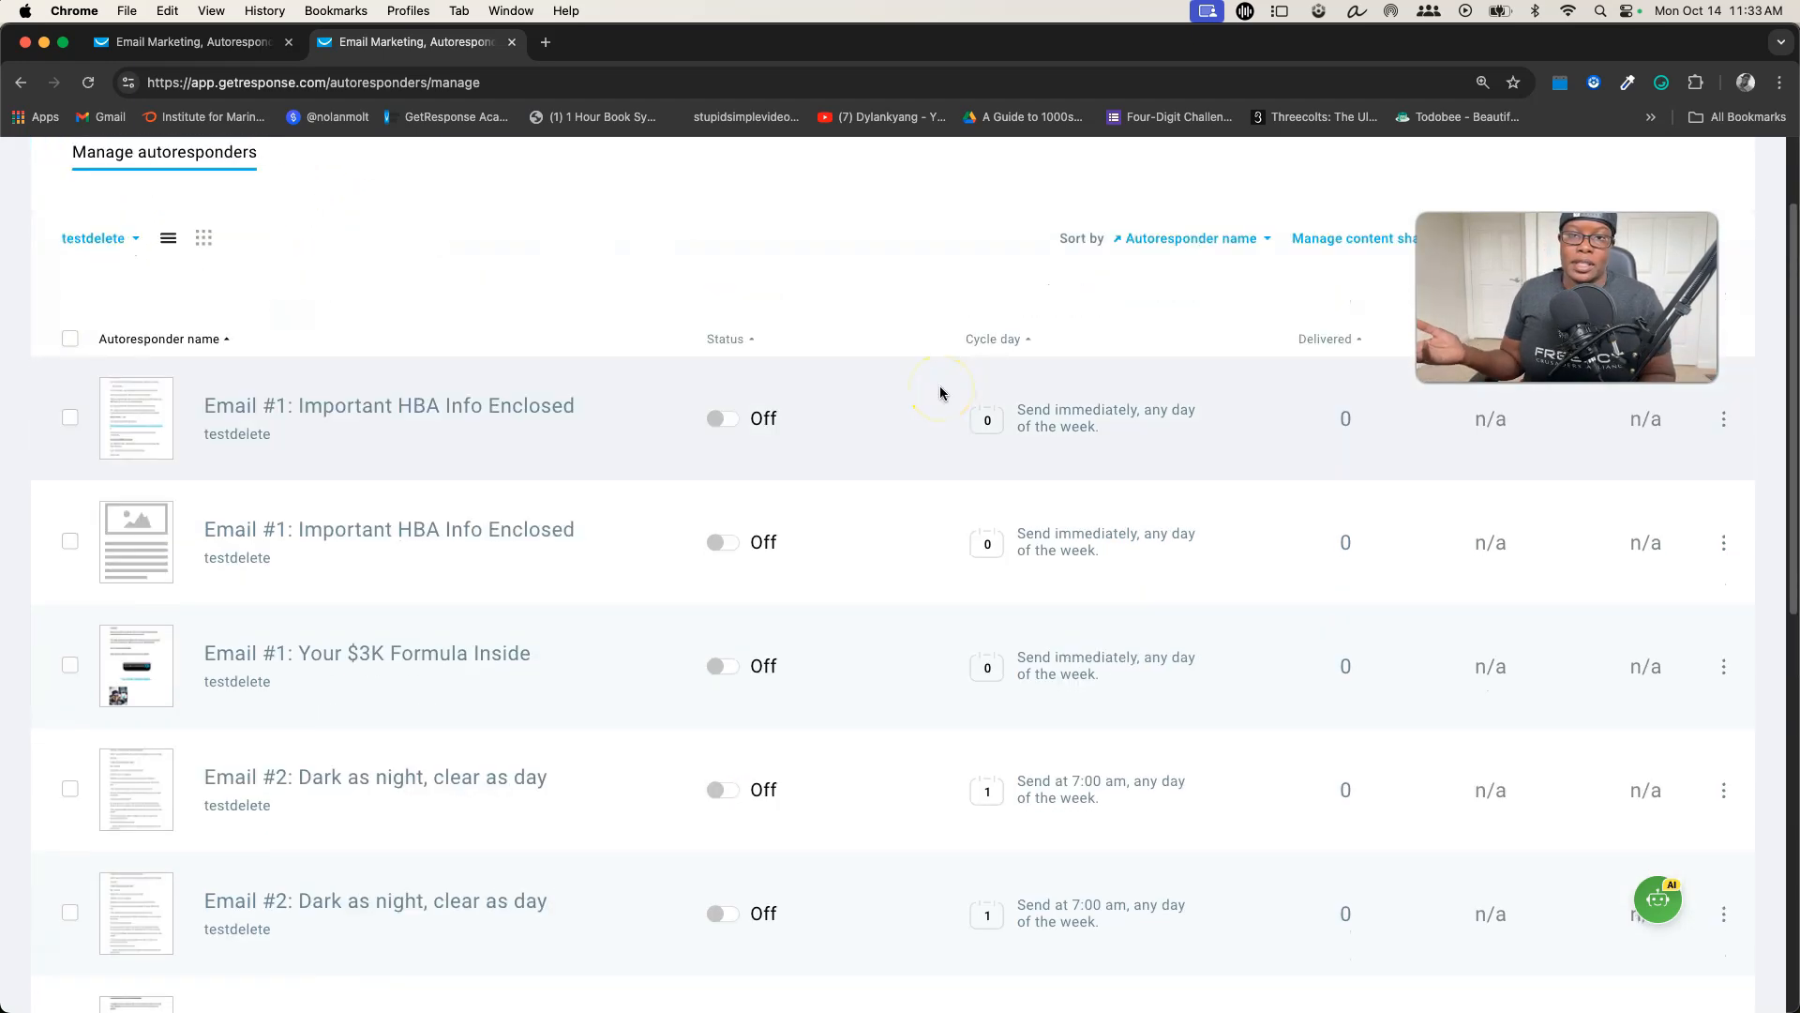
click(944, 454)
scroll(944, 454, down, 10)
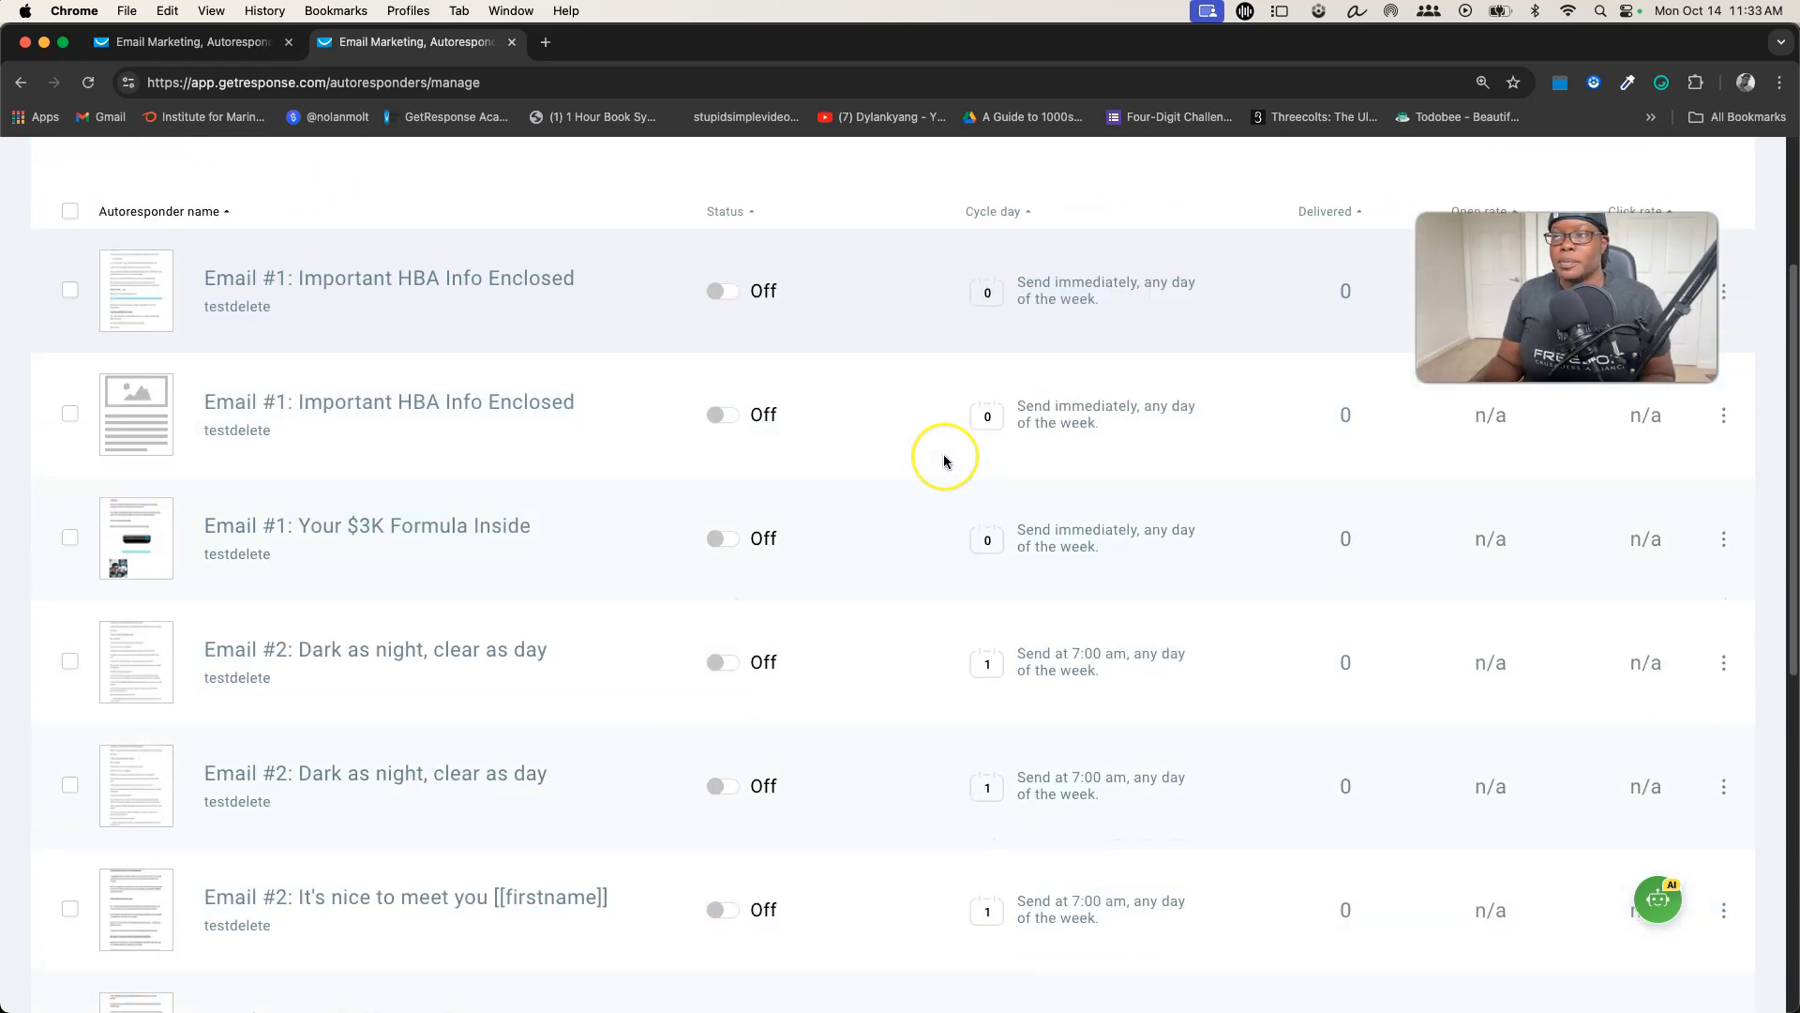
scroll(944, 459, up, 10)
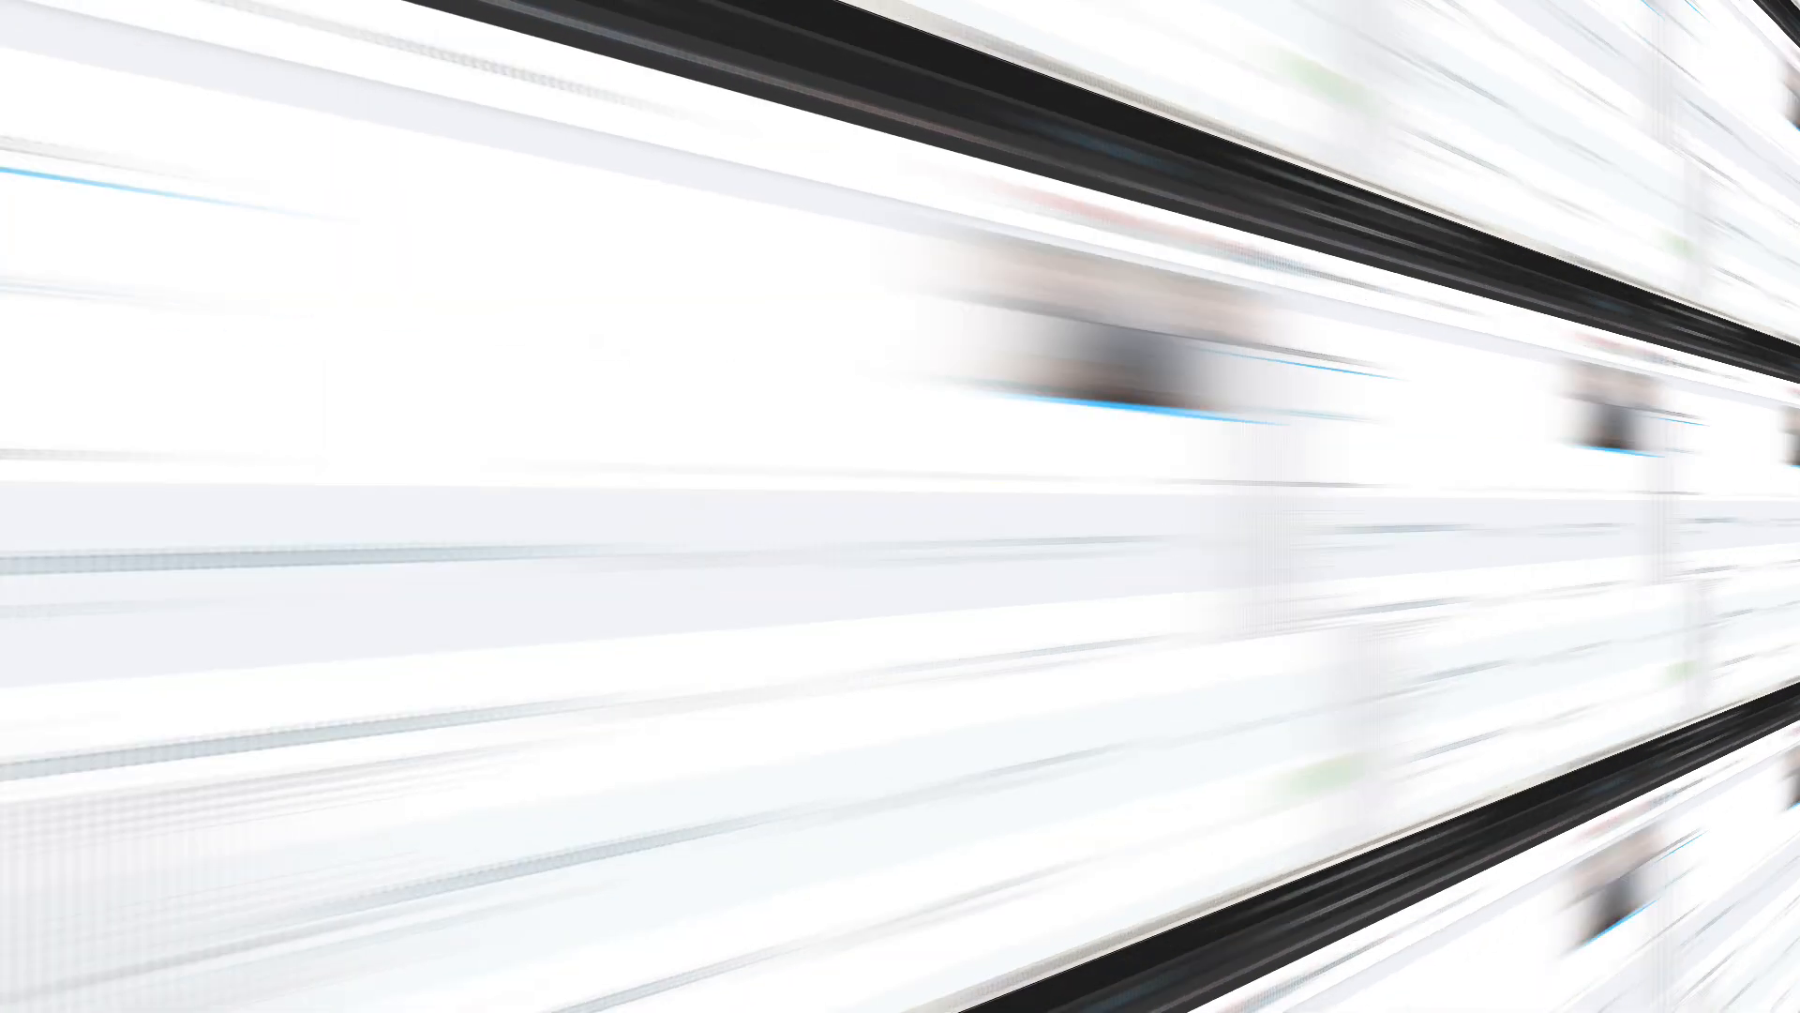
Open the first "Email #1: Important HBA Info Enclosed" autoresponder for editing and review its schedule, sender, subject line and content
click(1723, 555)
click(1584, 563)
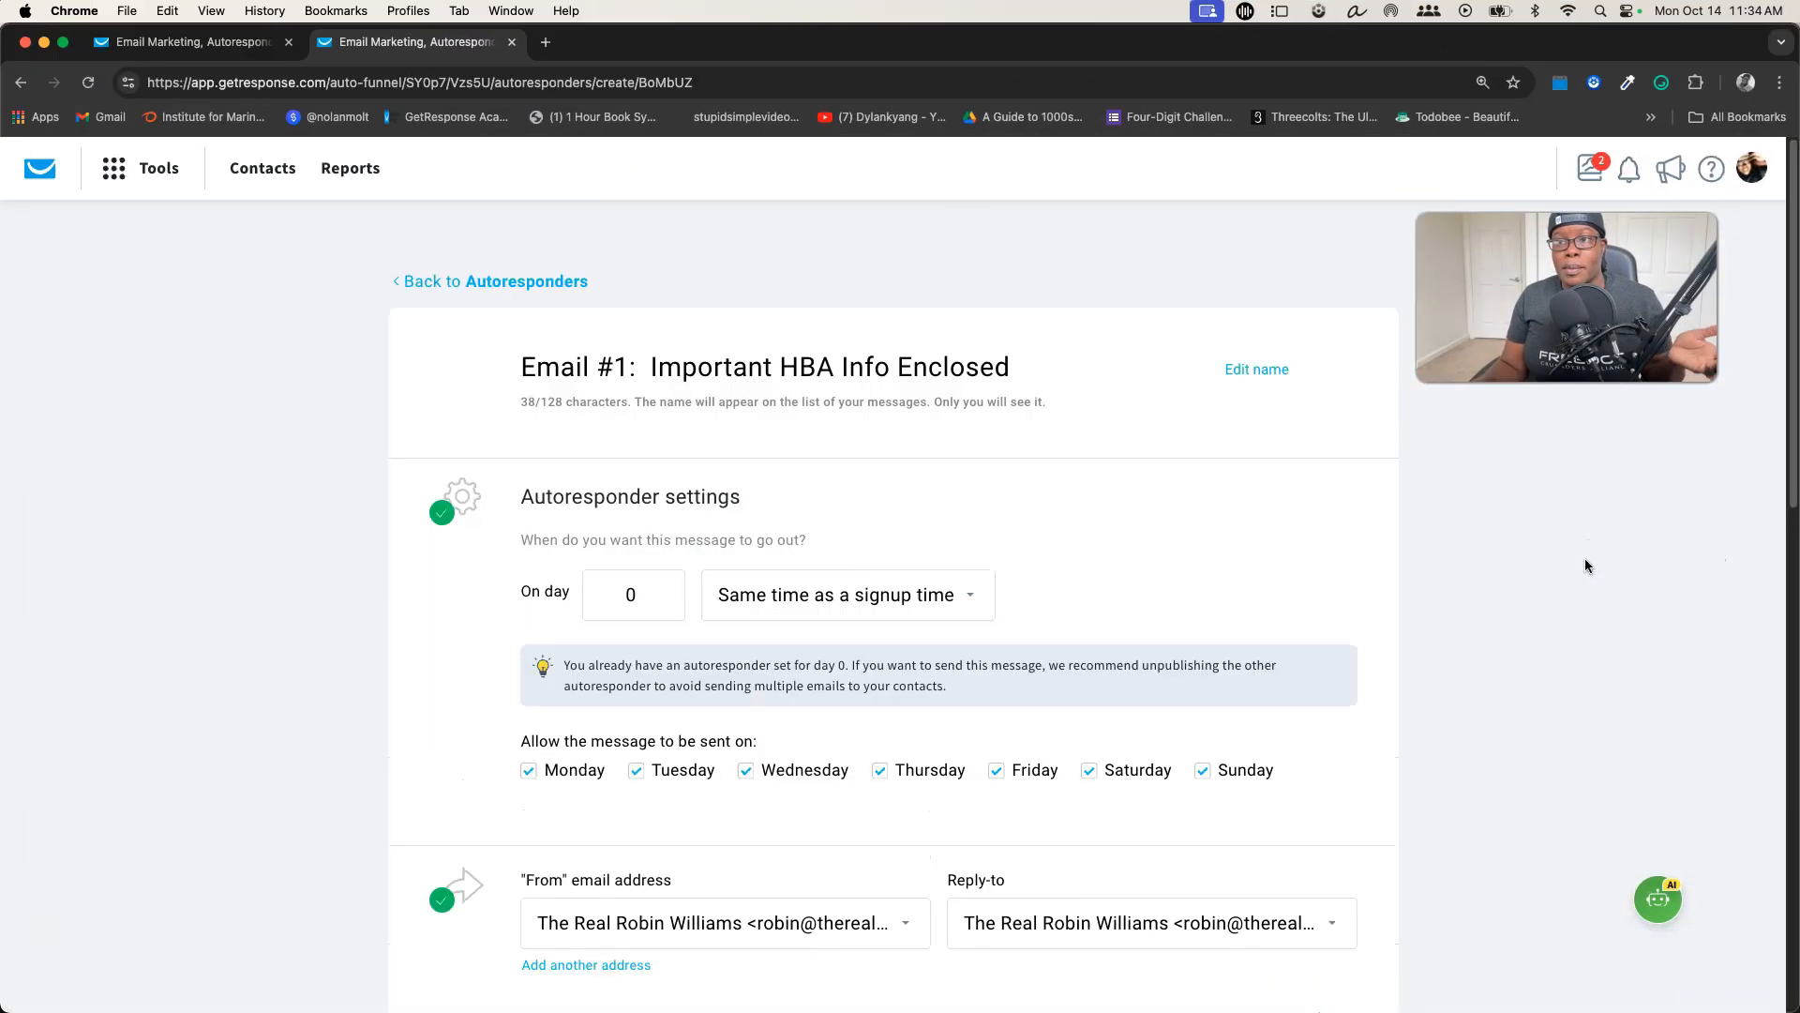
scroll(872, 441, down, 10)
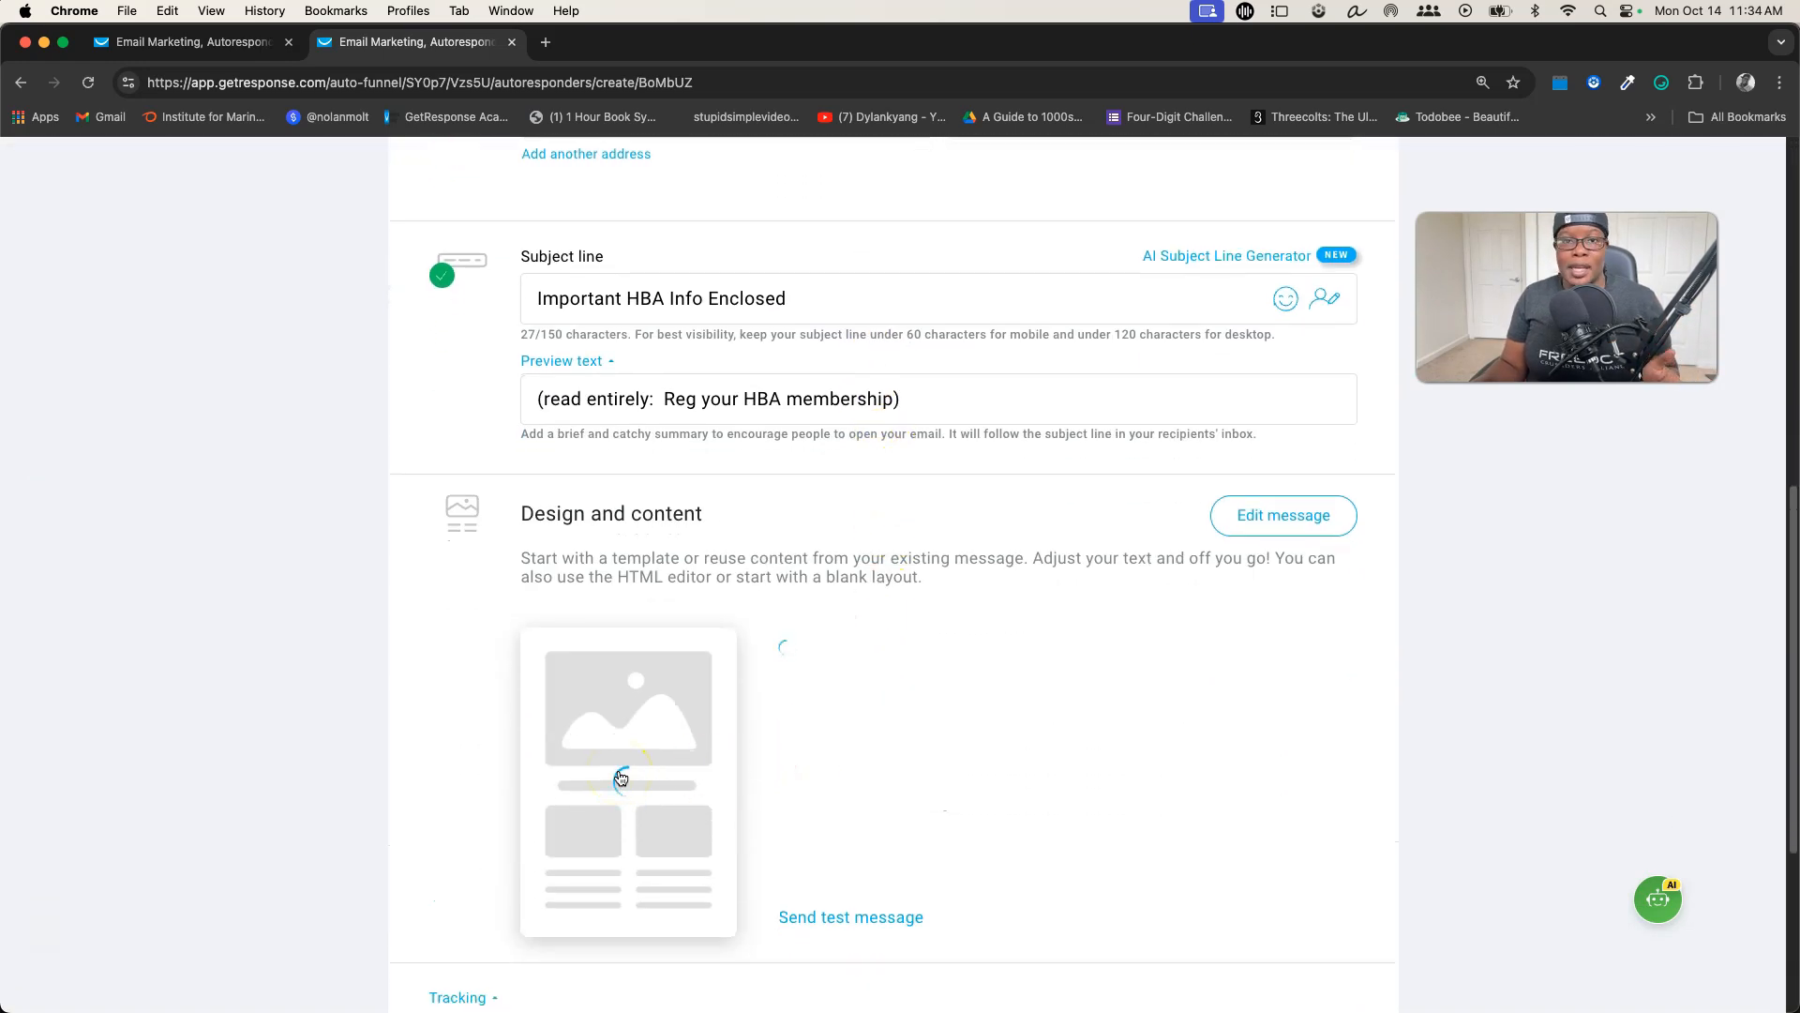
scroll(984, 683, down, 5)
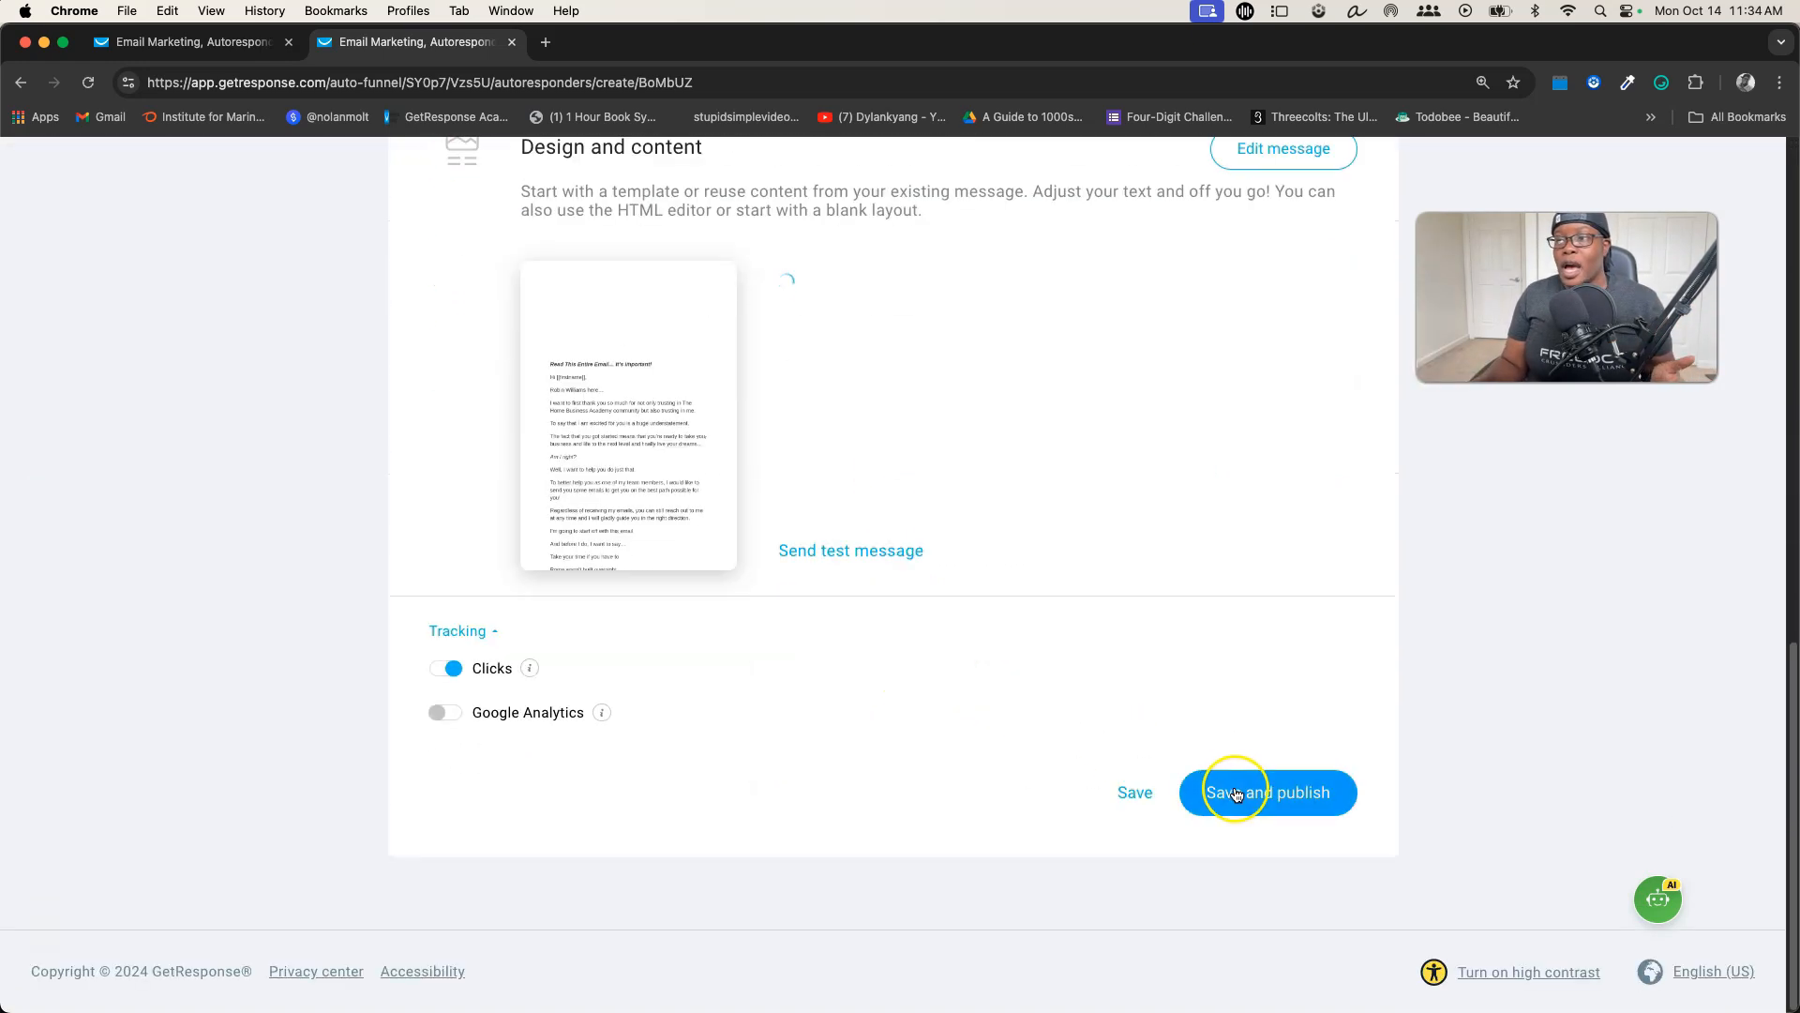
Save and publish the opened Email #1 autoresponder, and switch its status back off in the autoresponder list
click(1125, 804)
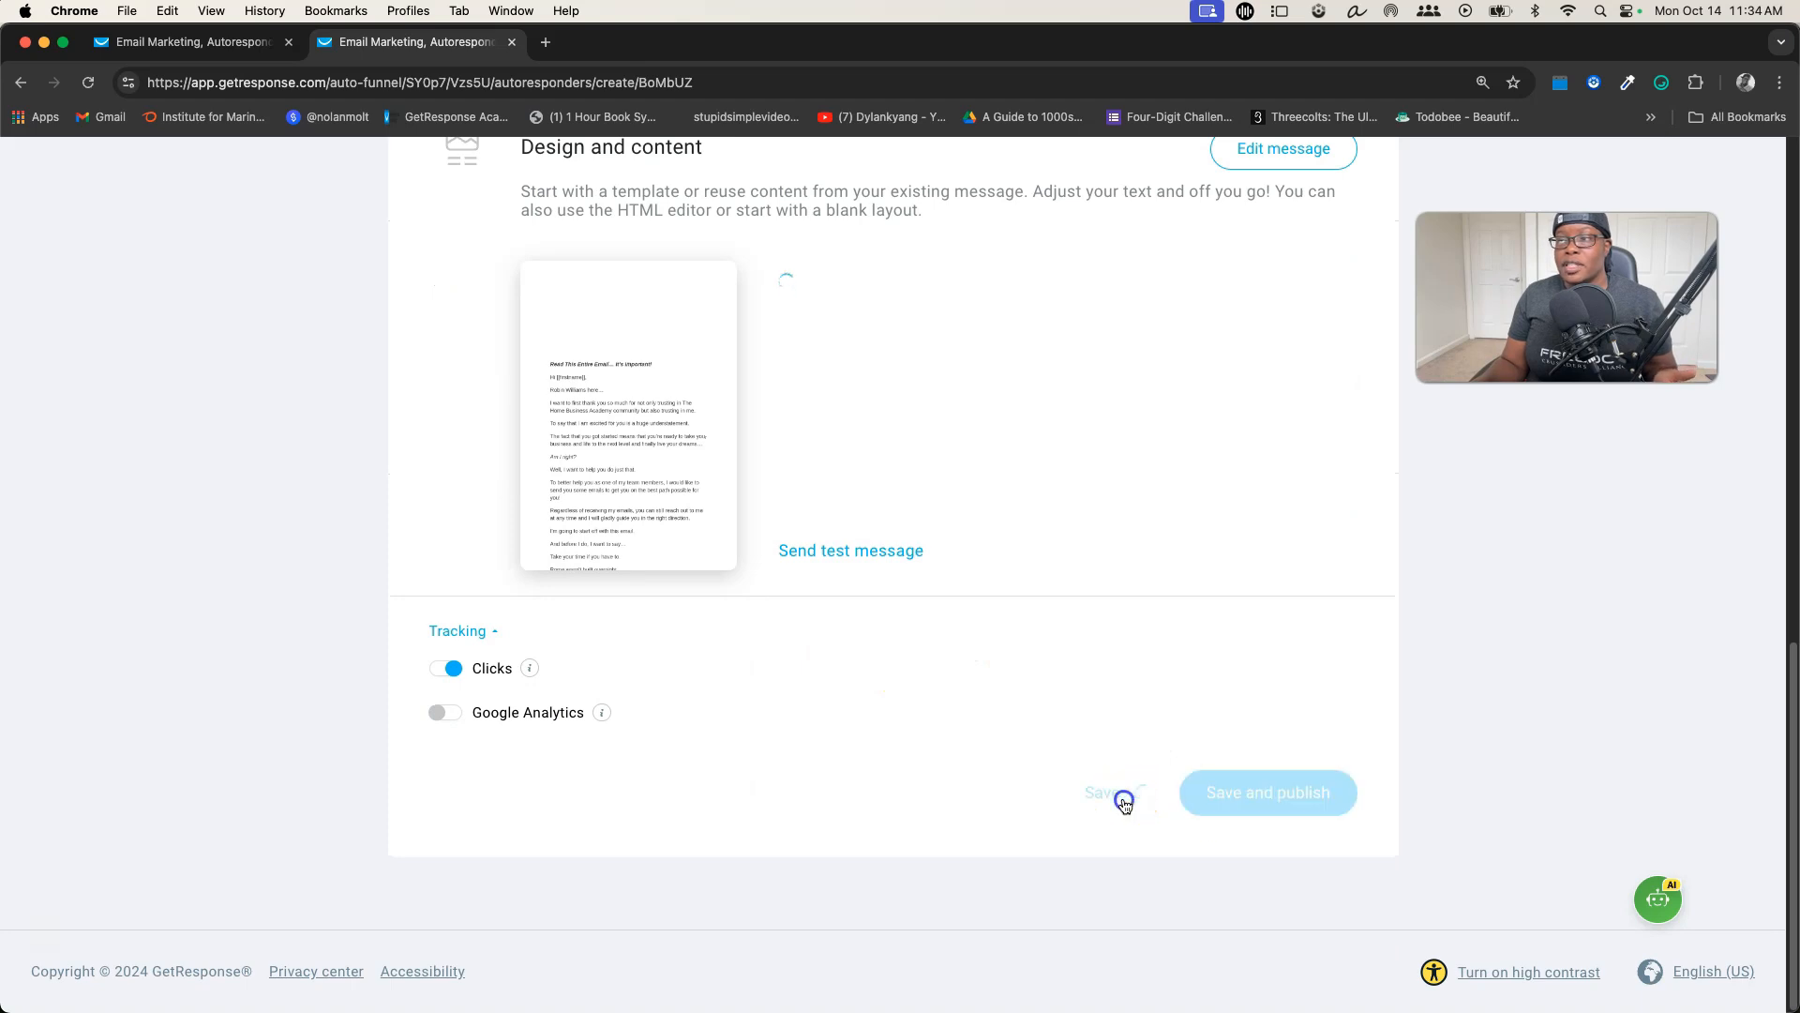
click(1261, 799)
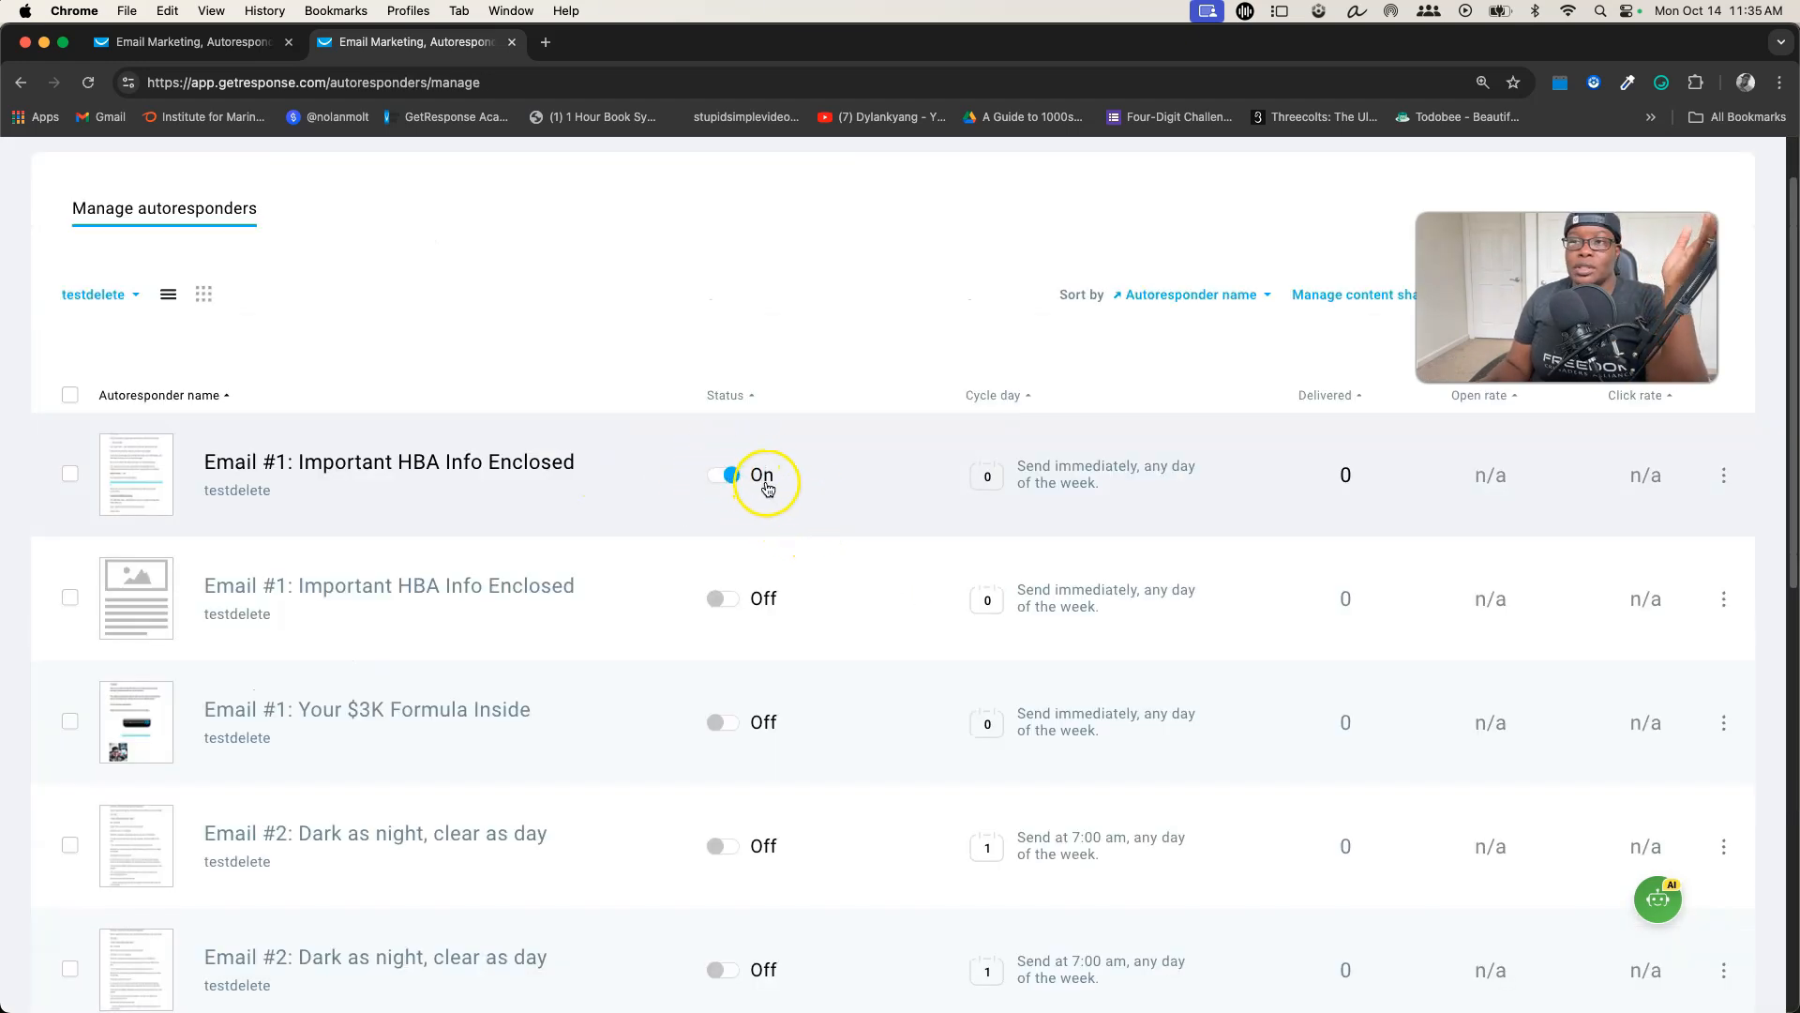
click(730, 474)
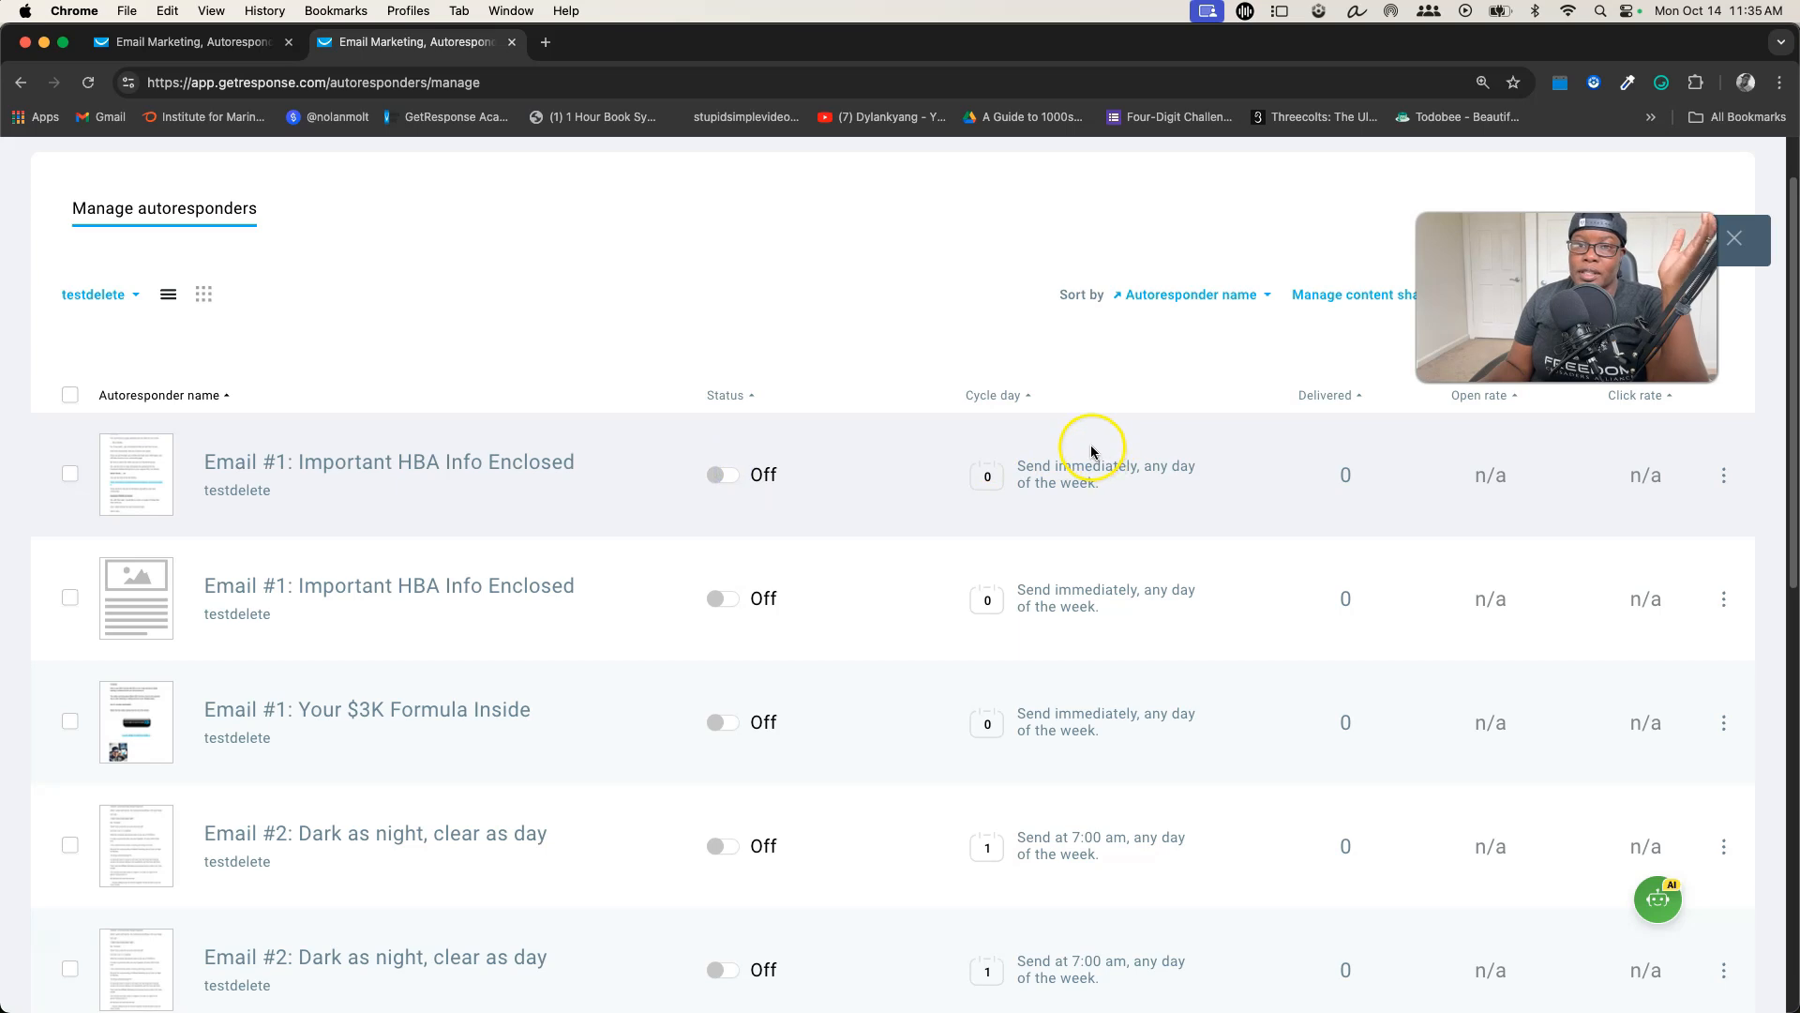